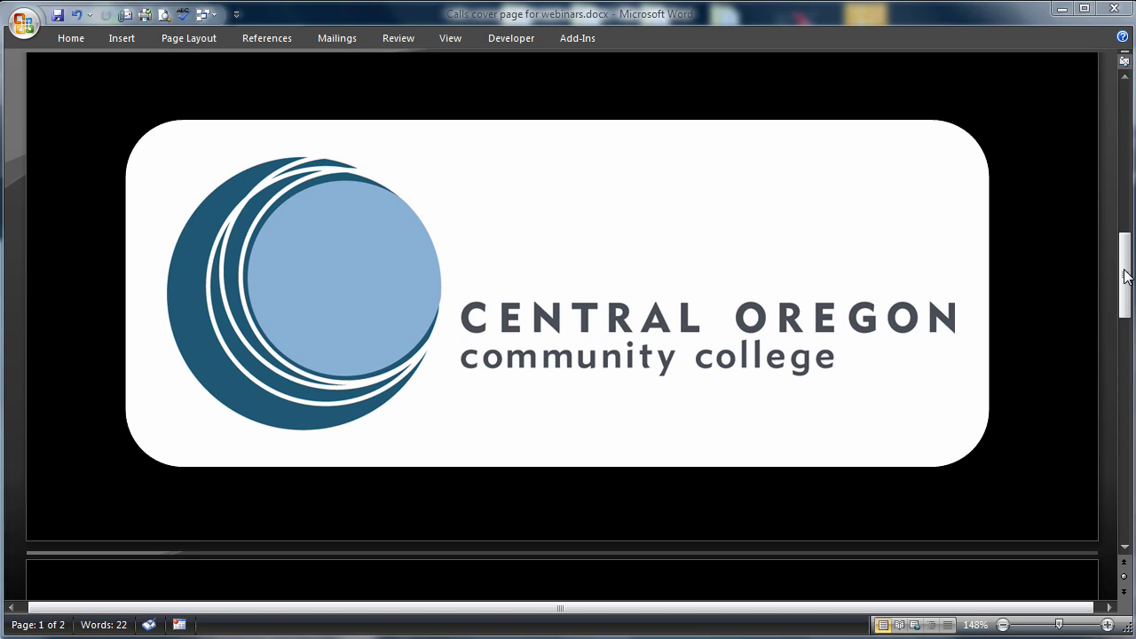
# View the Lesson 13 title page of the cover document and switch to the open document website.docx
pyautogui.click(1125, 276)
pyautogui.moveTo(1125, 279); pyautogui.dragTo(1111, 363)
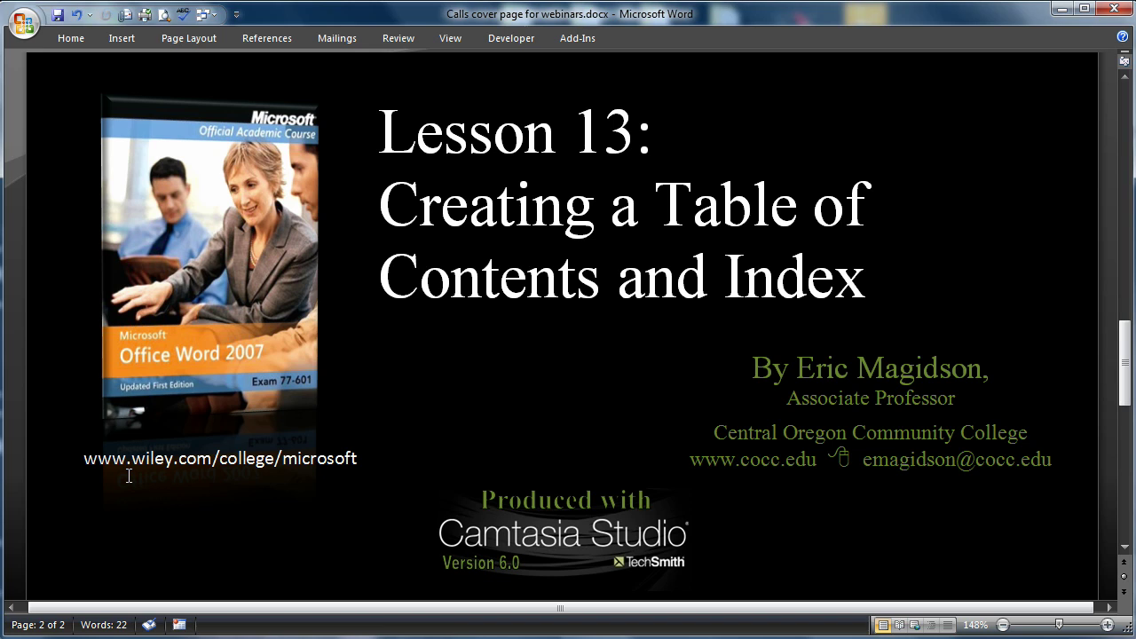
pyautogui.click(205, 14)
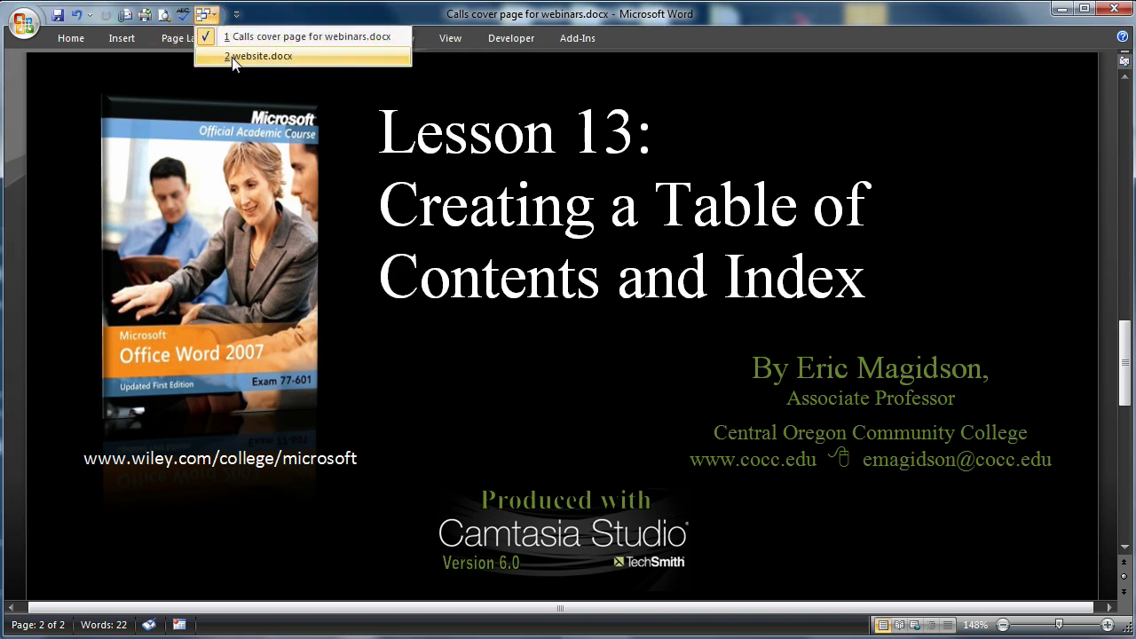
pyautogui.click(233, 55)
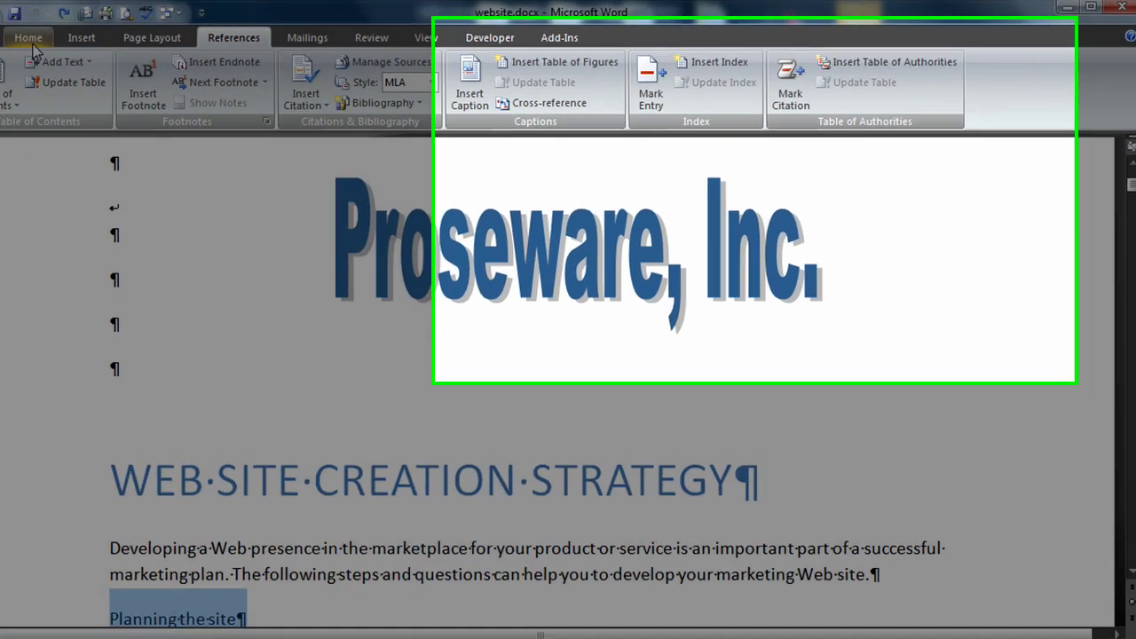
# Apply the Heading 1 style to the "Planning the site" paragraph
pyautogui.click(74, 38)
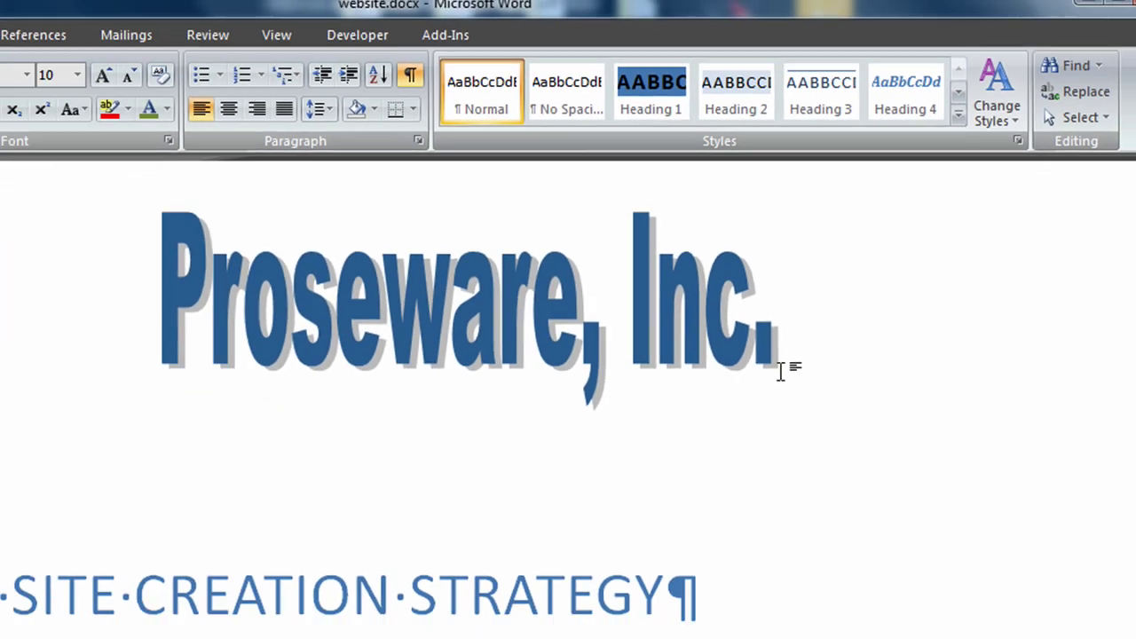
pyautogui.scroll(-6, 856, 316)
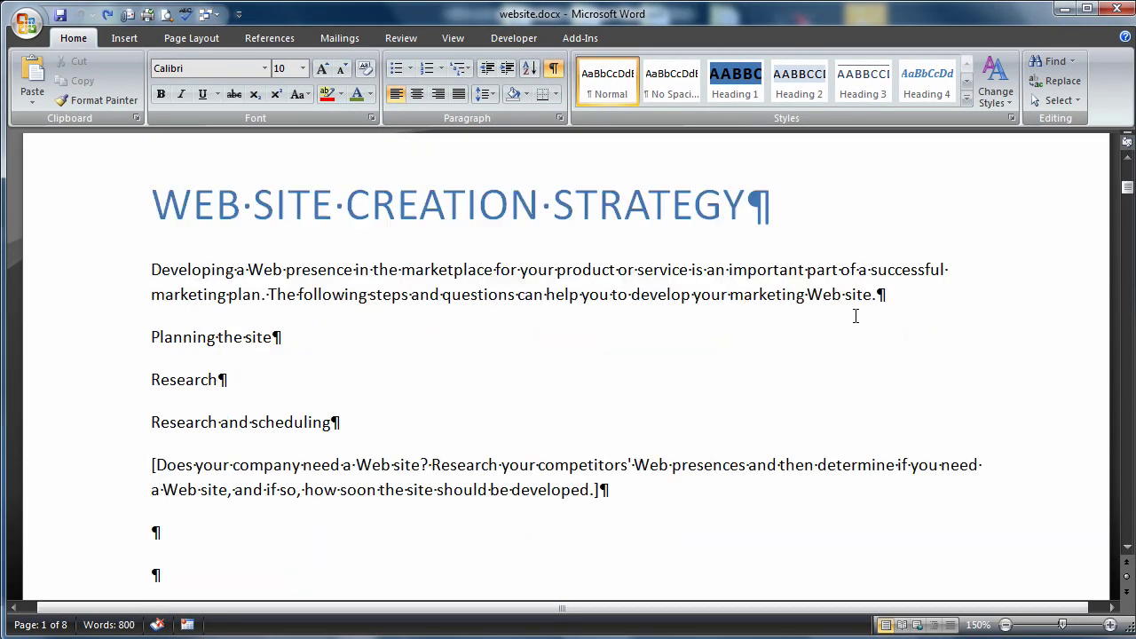
pyautogui.tripleClick(218, 273)
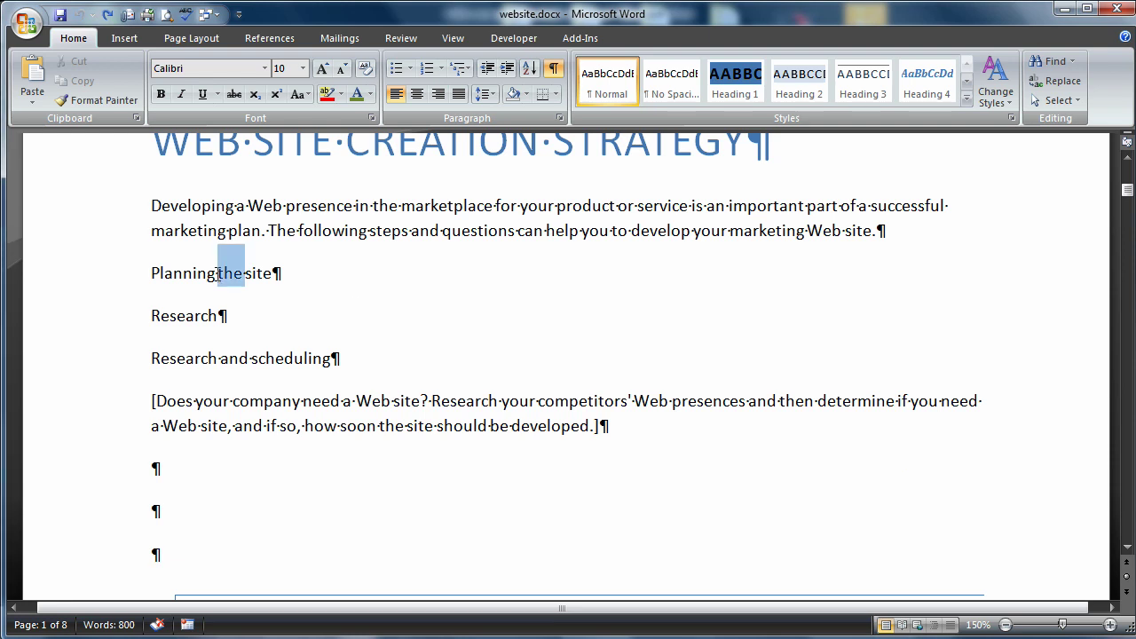
pyautogui.click(717, 95)
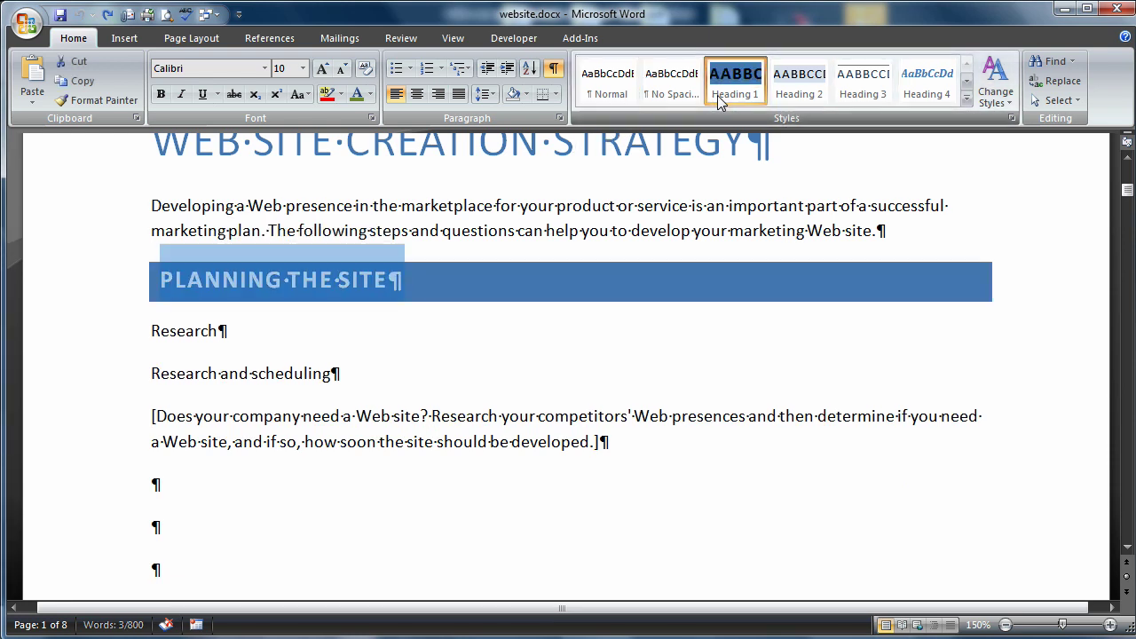
# Apply Heading 2 to the "Research" paragraph and Heading 3 to the "Research and scheduling" paragraph
pyautogui.click(147, 332)
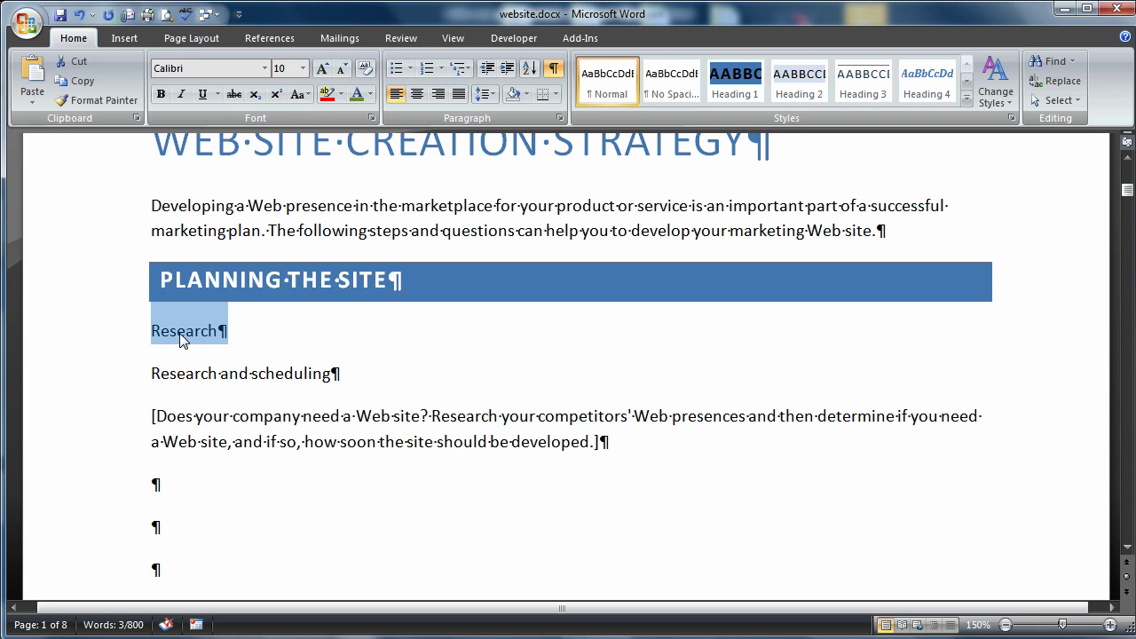
pyautogui.click(809, 99)
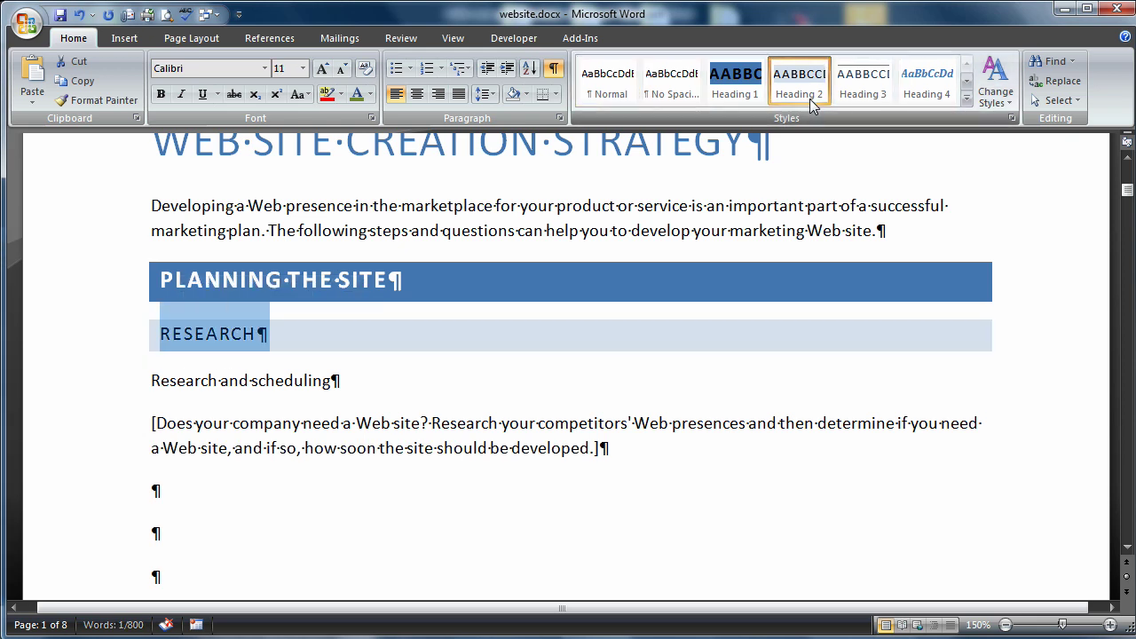
pyautogui.doubleClick(257, 381)
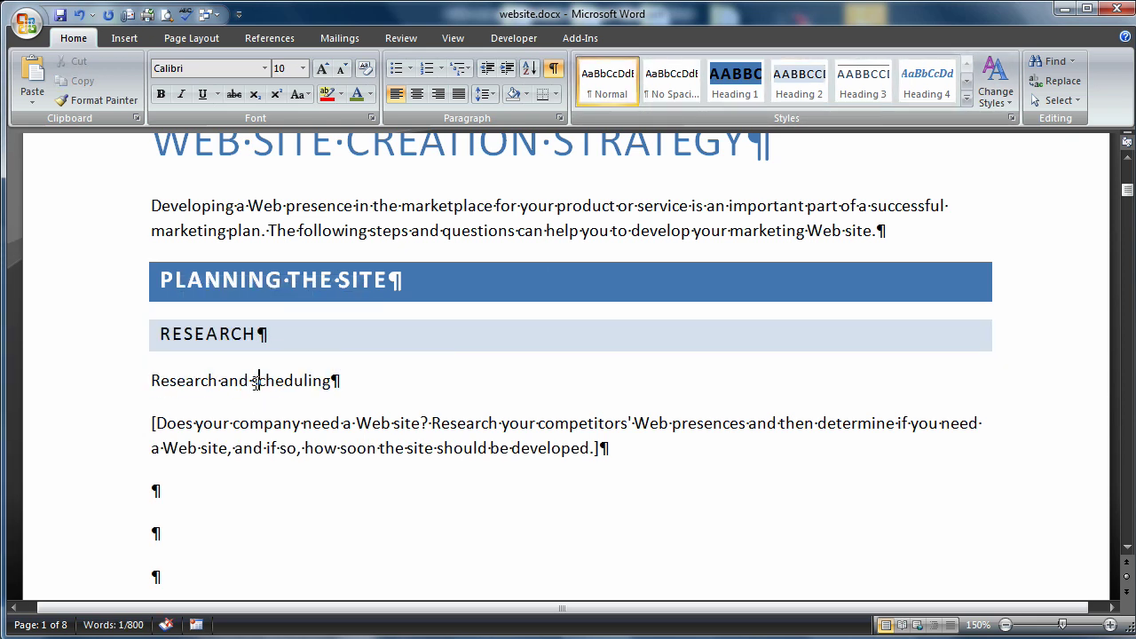
pyautogui.tripleClick(257, 382)
pyautogui.click(869, 91)
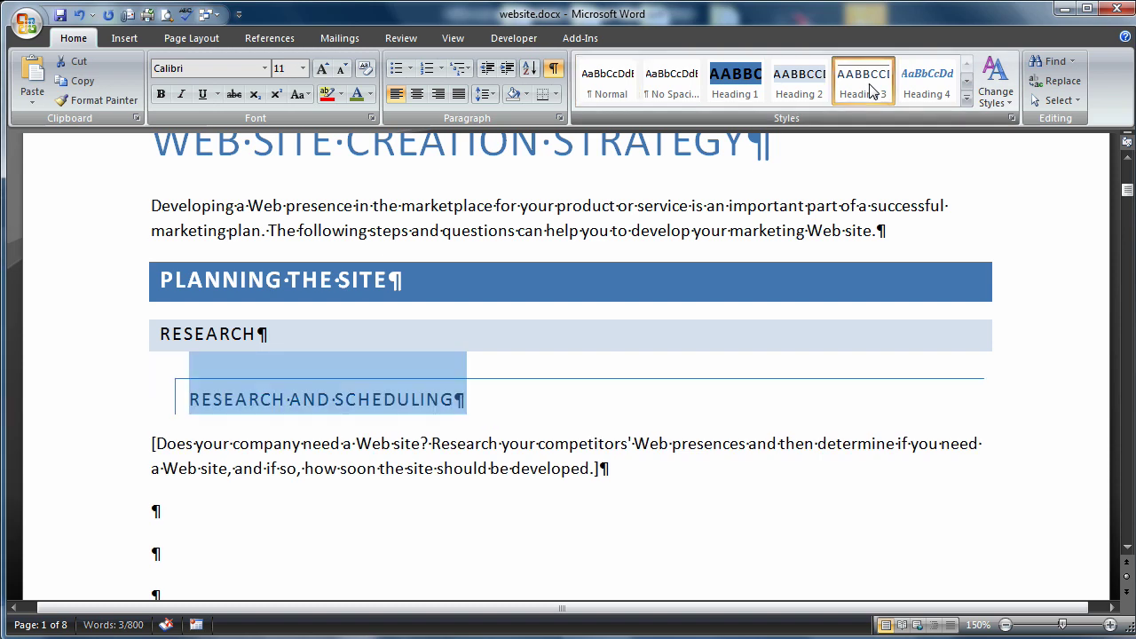
pyautogui.click(1051, 278)
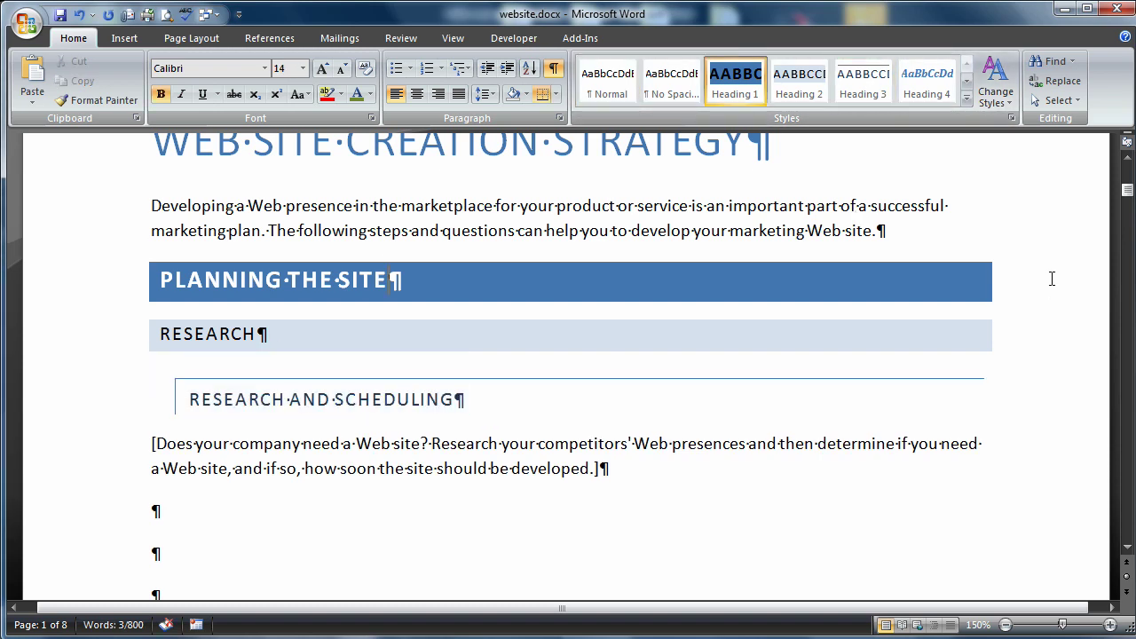
# Insert the built-in Automatic Table 2 table of contents at the empty paragraph above the Web Site Creation Strategy title
pyautogui.scroll(-9, 1052, 279)
pyautogui.scroll(-15, 1052, 279)
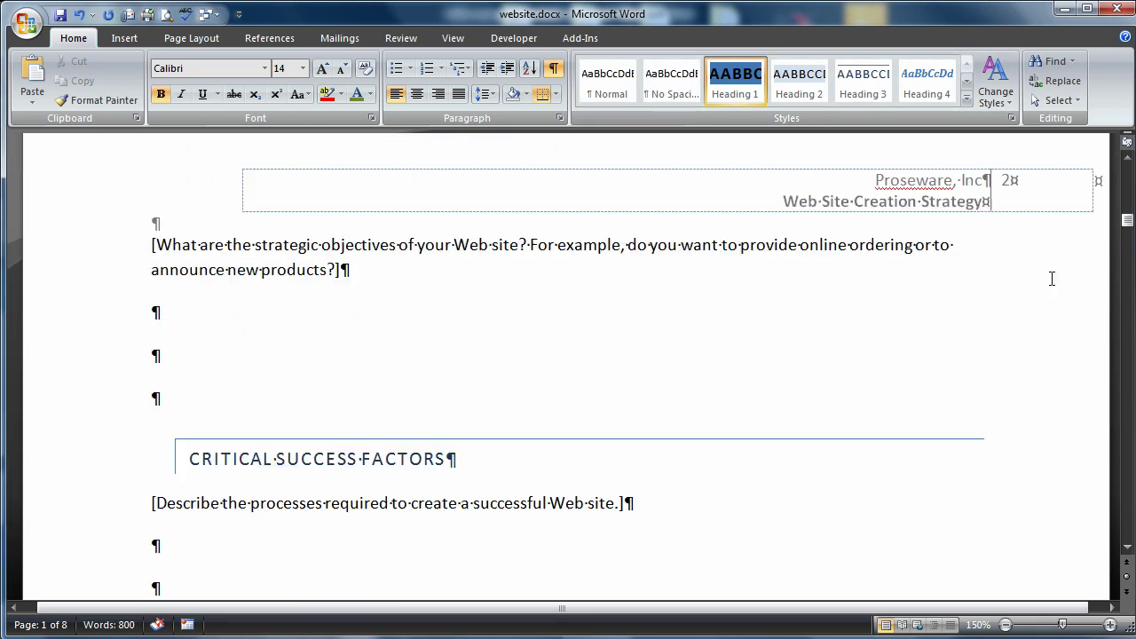
pyautogui.scroll(-3, 1051, 279)
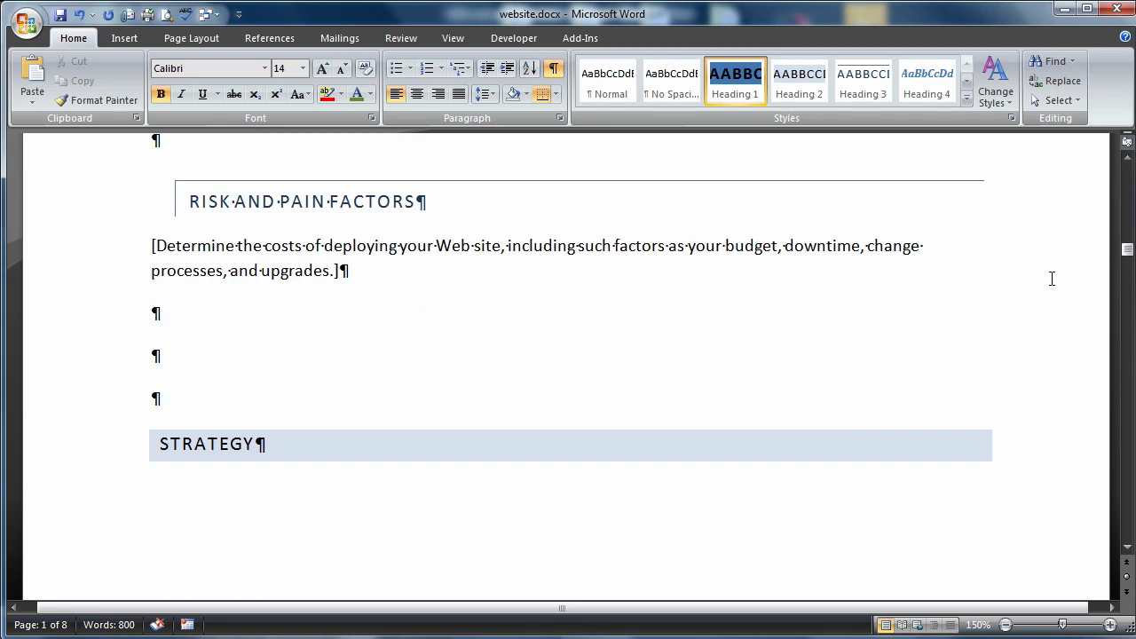
pyautogui.scroll(20, 1051, 278)
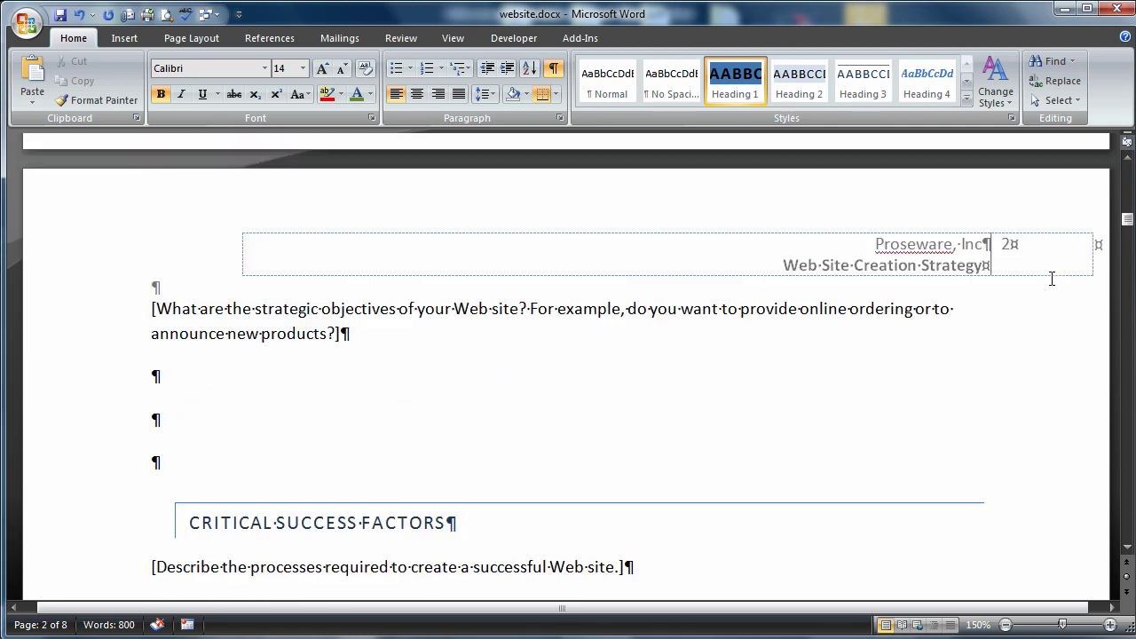
pyautogui.scroll(15, 1051, 278)
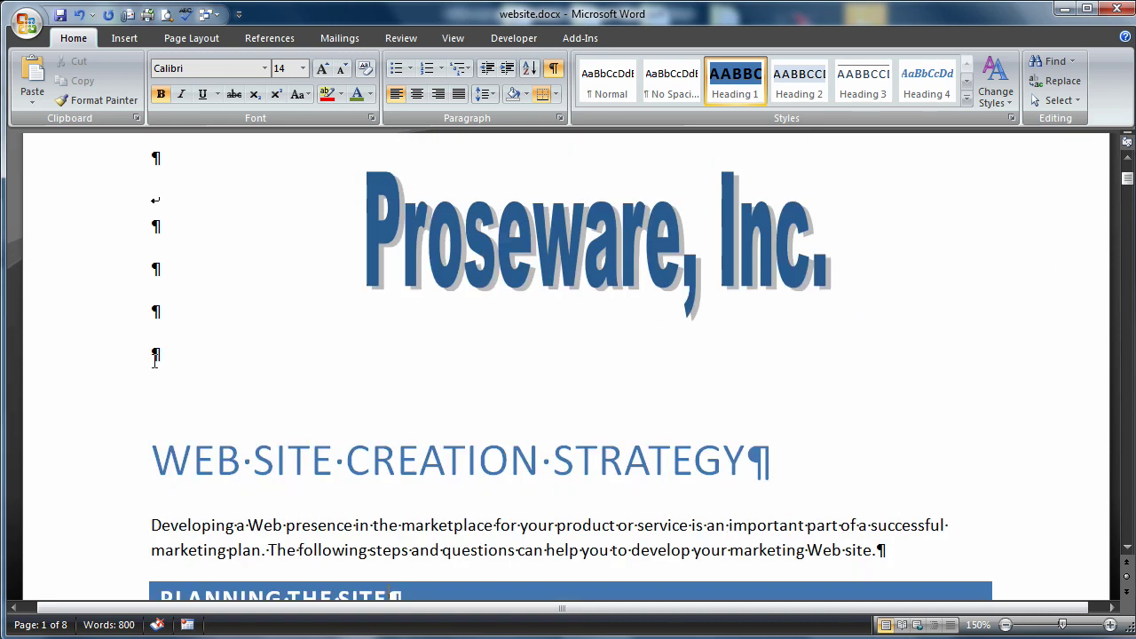
pyautogui.click(154, 355)
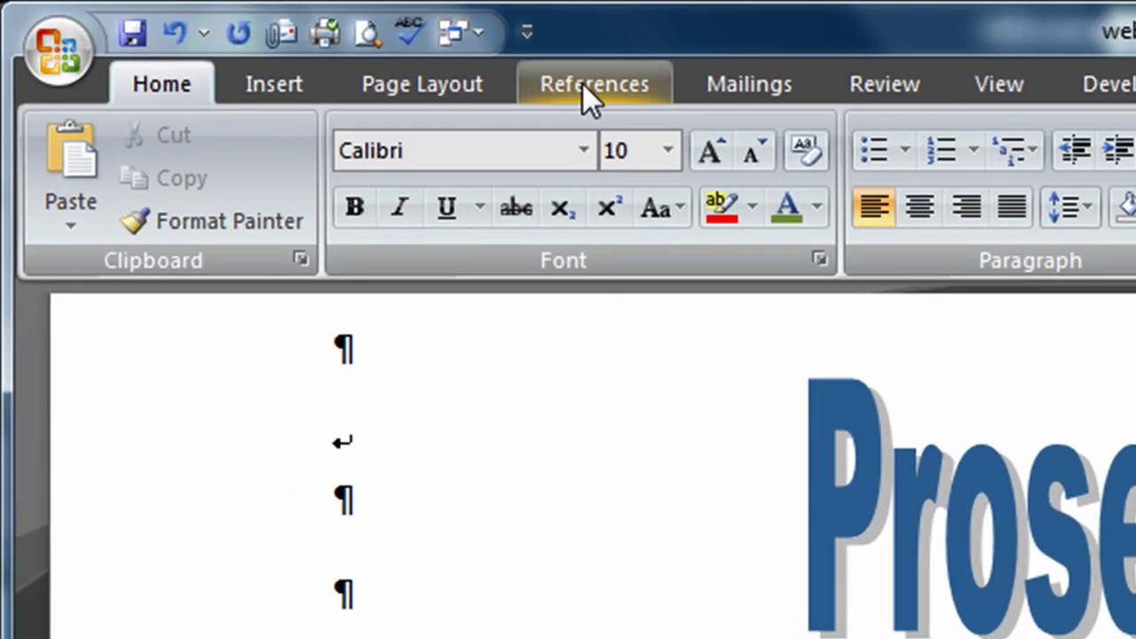
pyautogui.click(263, 38)
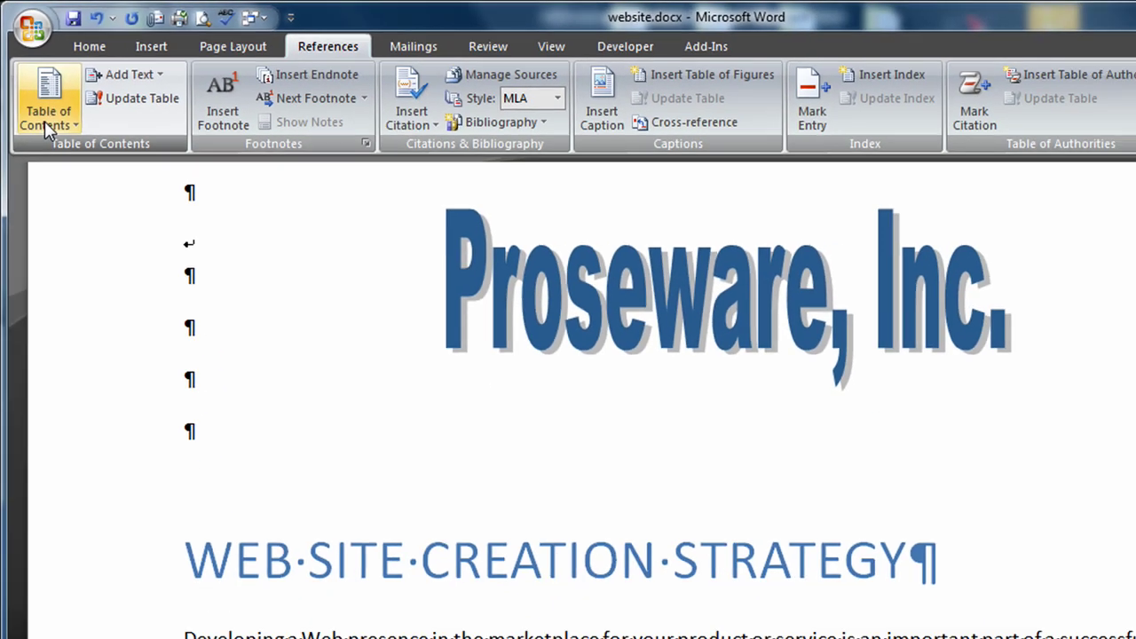
pyautogui.click(44, 121)
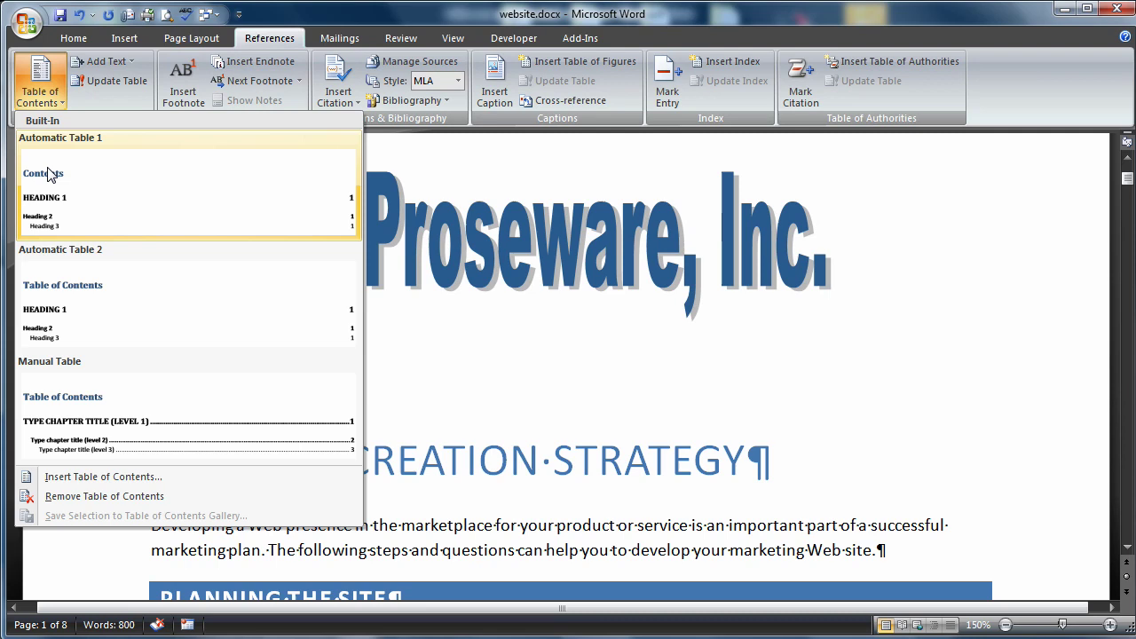
pyautogui.click(57, 271)
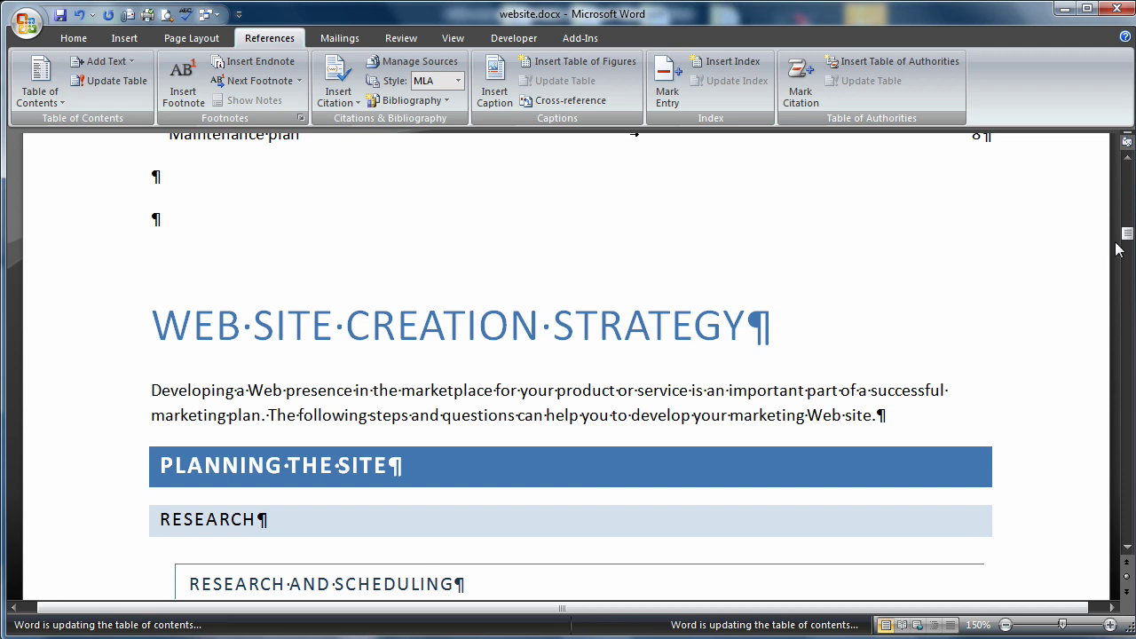
pyautogui.moveTo(1126, 236); pyautogui.dragTo(1129, 187)
pyautogui.click(744, 407)
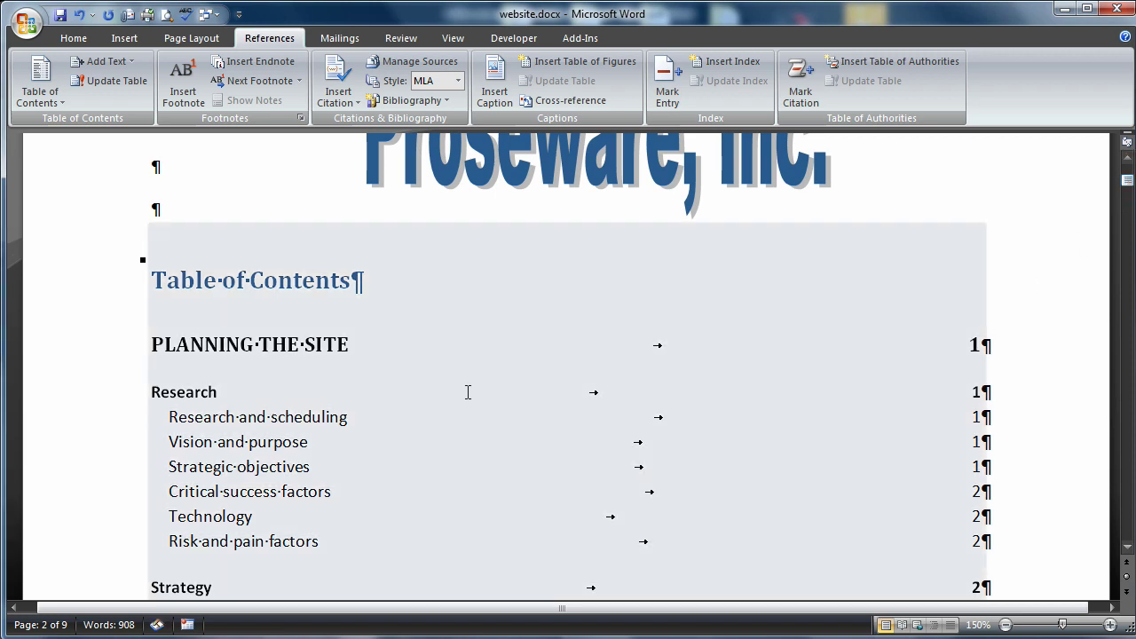
# Open the custom table of contents settings for the inserted table and review which heading styles are assigned to TOC levels
pyautogui.click(353, 344)
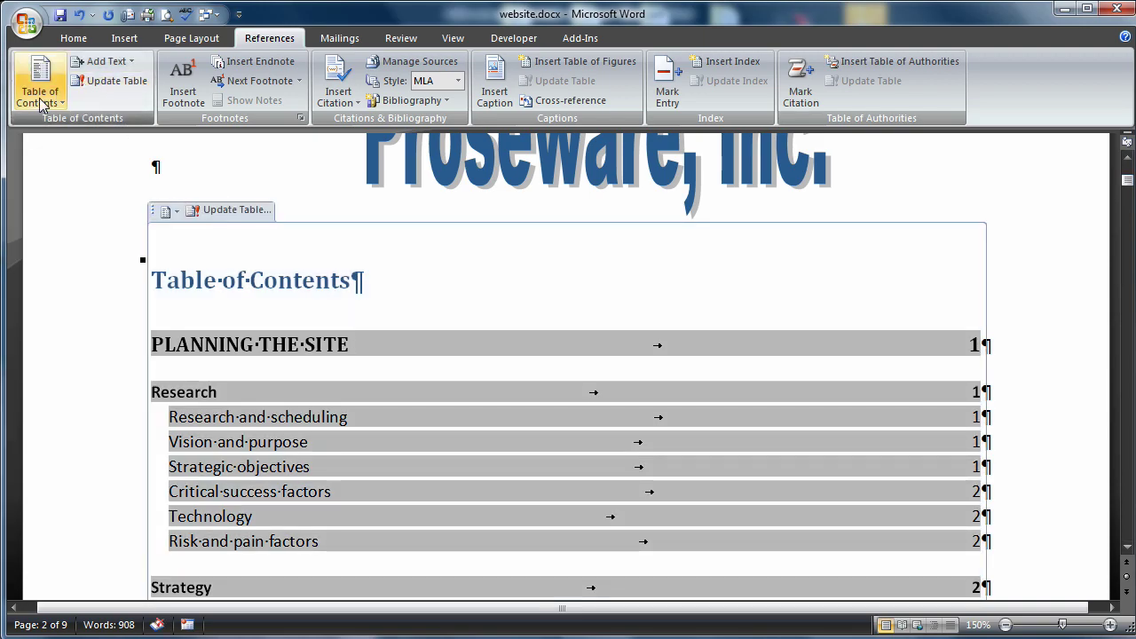
pyautogui.click(40, 102)
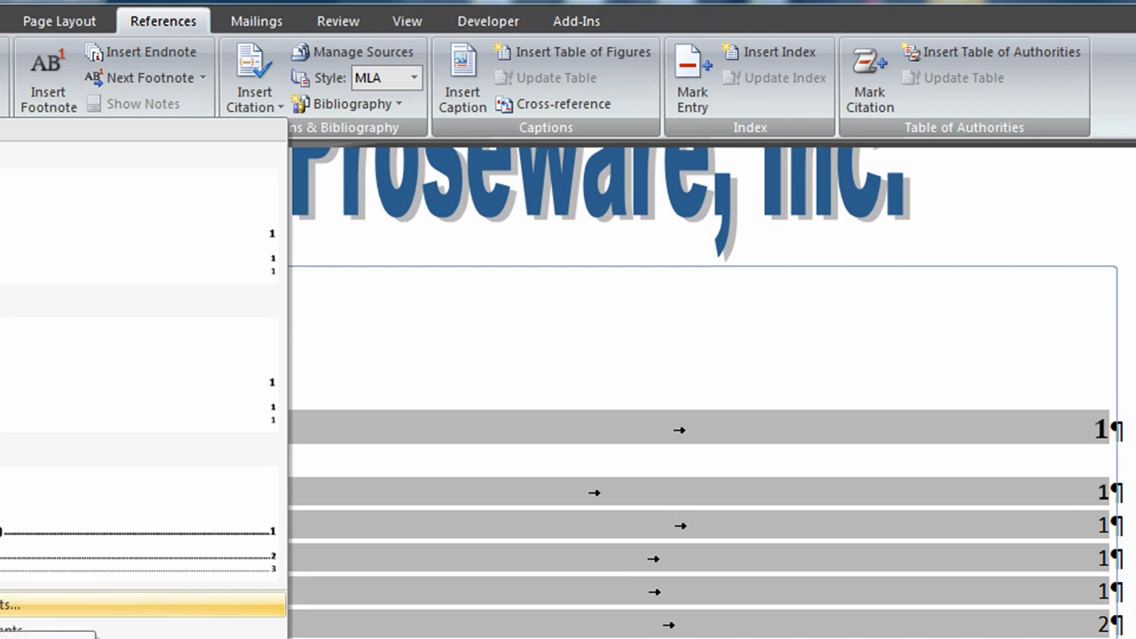
pyautogui.click(136, 489)
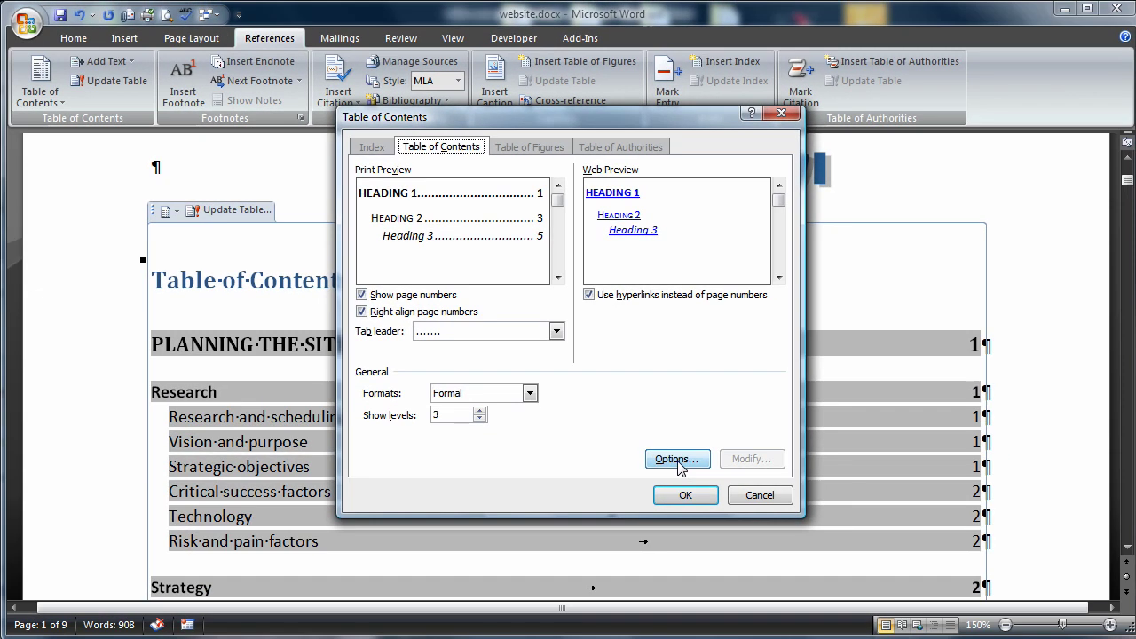
pyautogui.click(685, 476)
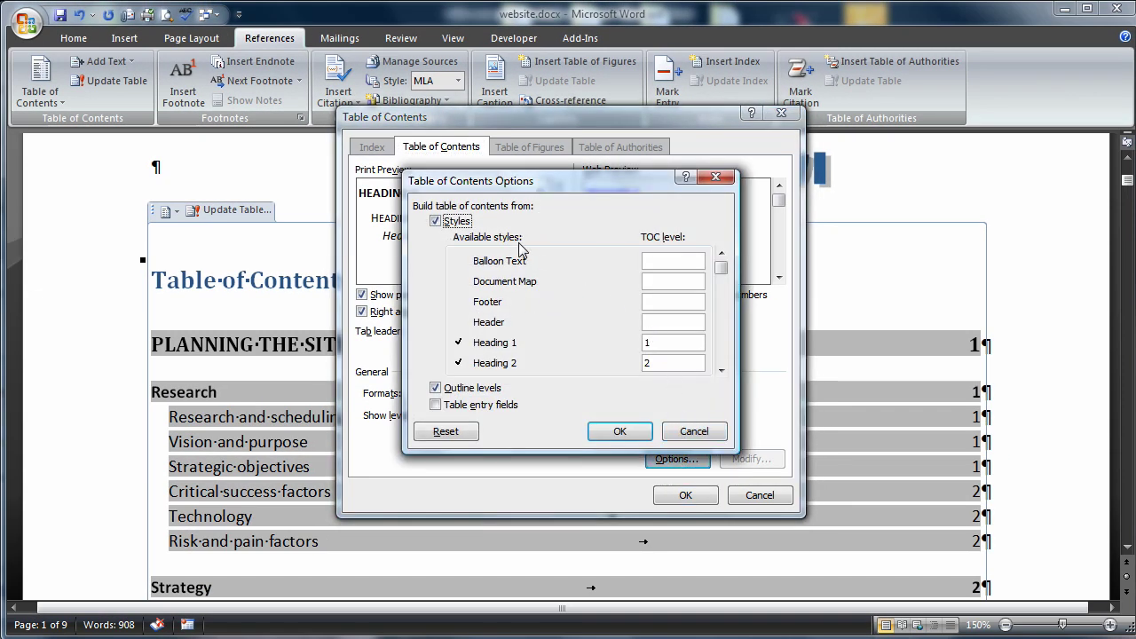
pyautogui.click(720, 370)
pyautogui.click(720, 370)
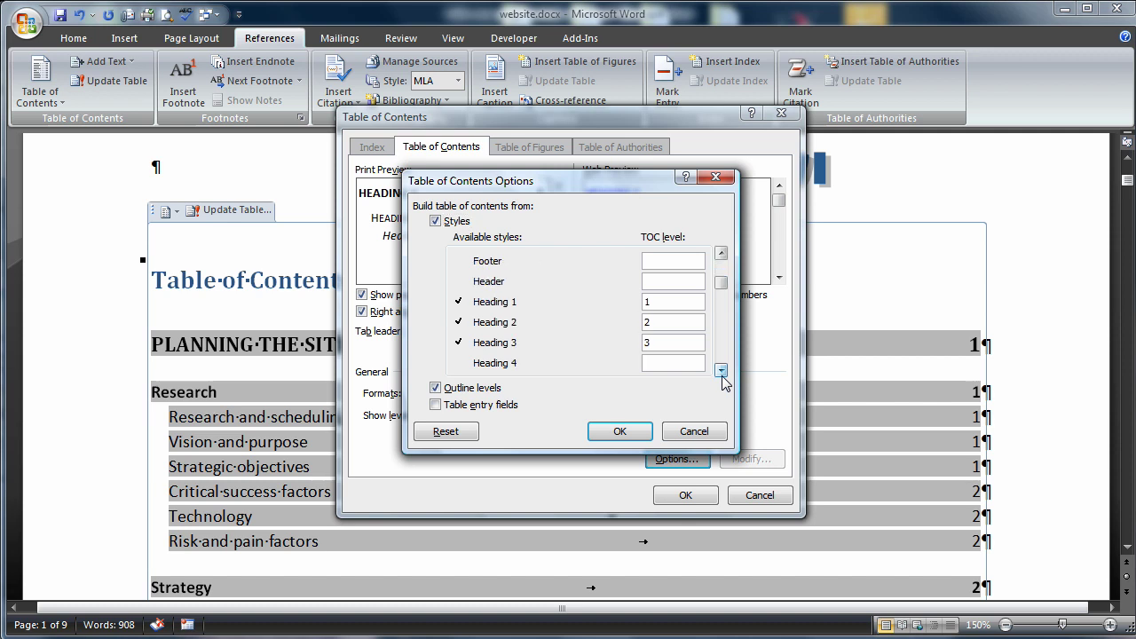
pyautogui.click(720, 370)
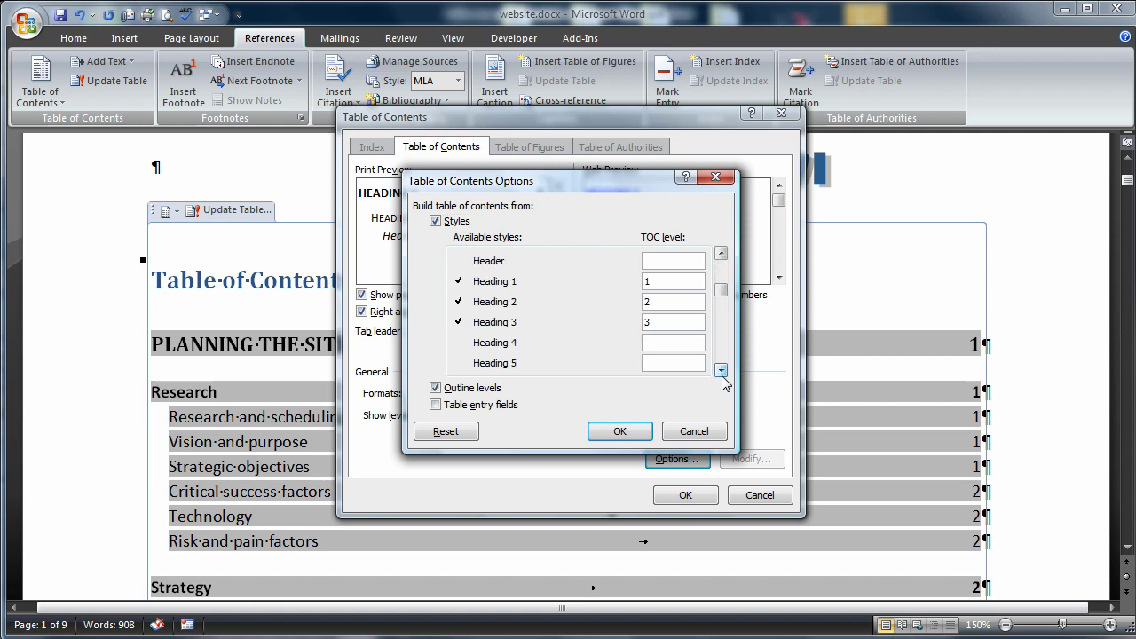
pyautogui.click(614, 433)
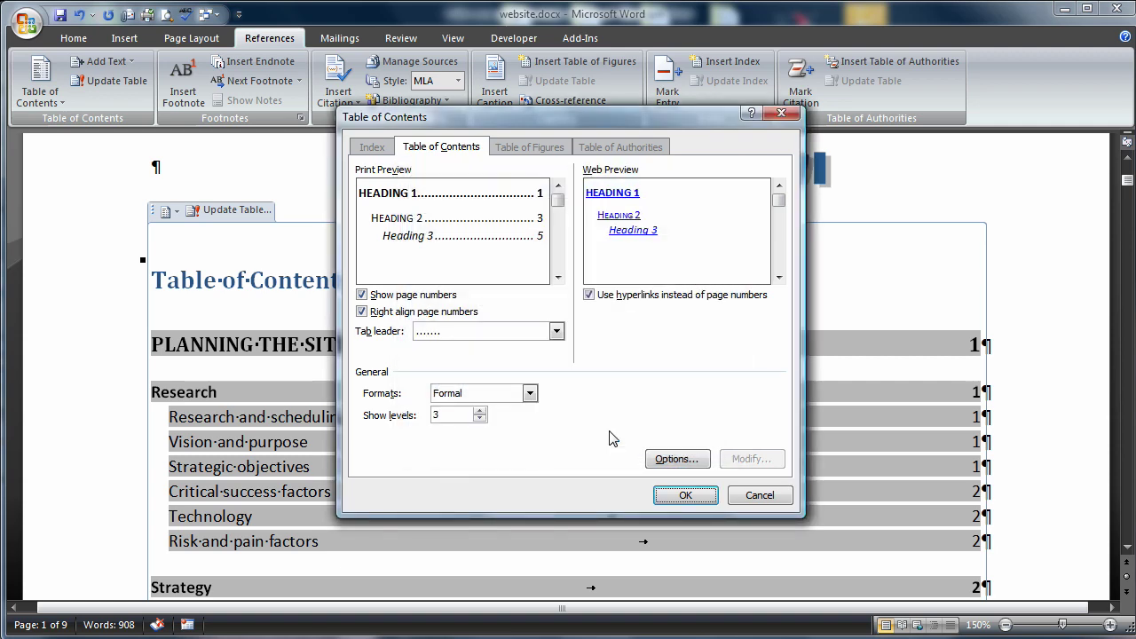
# Preview the Simple format for the table of contents and switch the format back to Formal
pyautogui.click(530, 393)
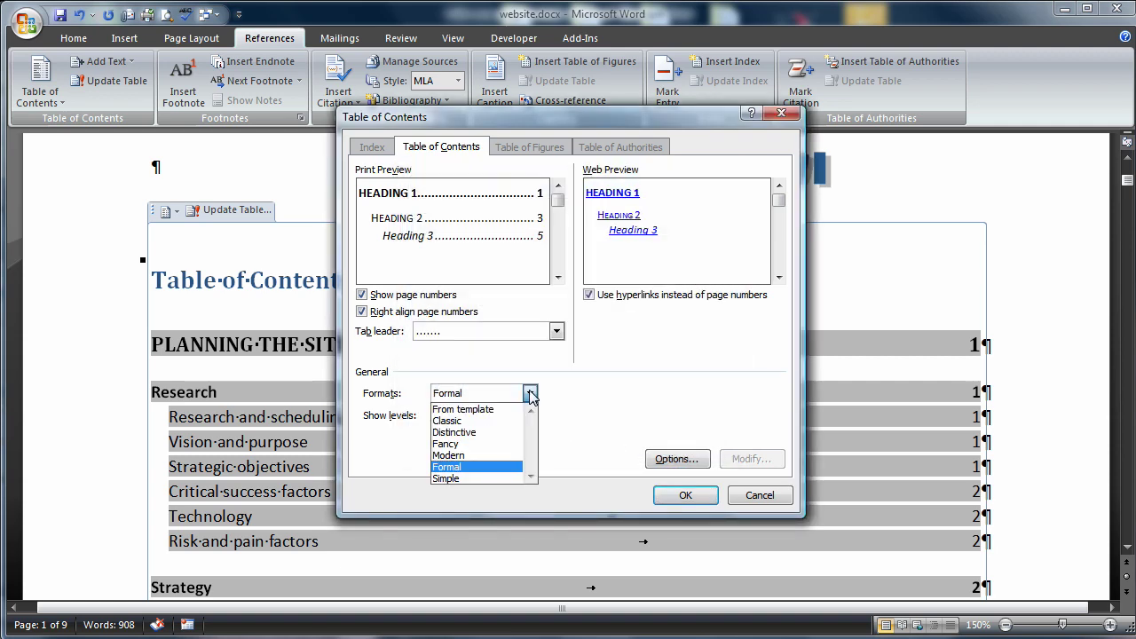
pyautogui.click(499, 479)
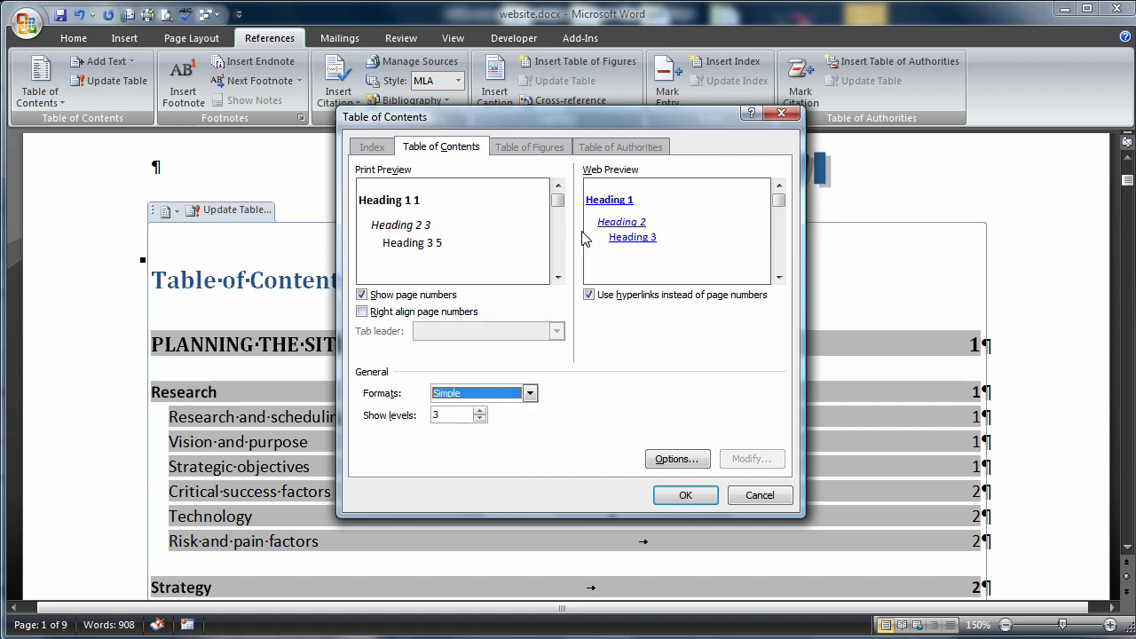
pyautogui.click(530, 393)
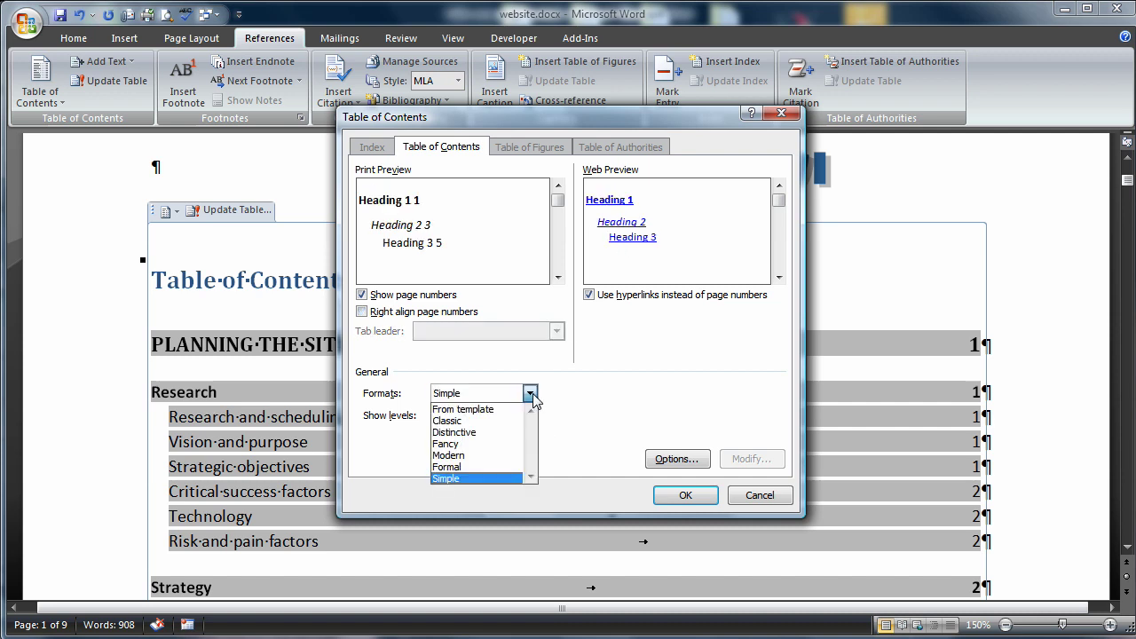
pyautogui.click(511, 467)
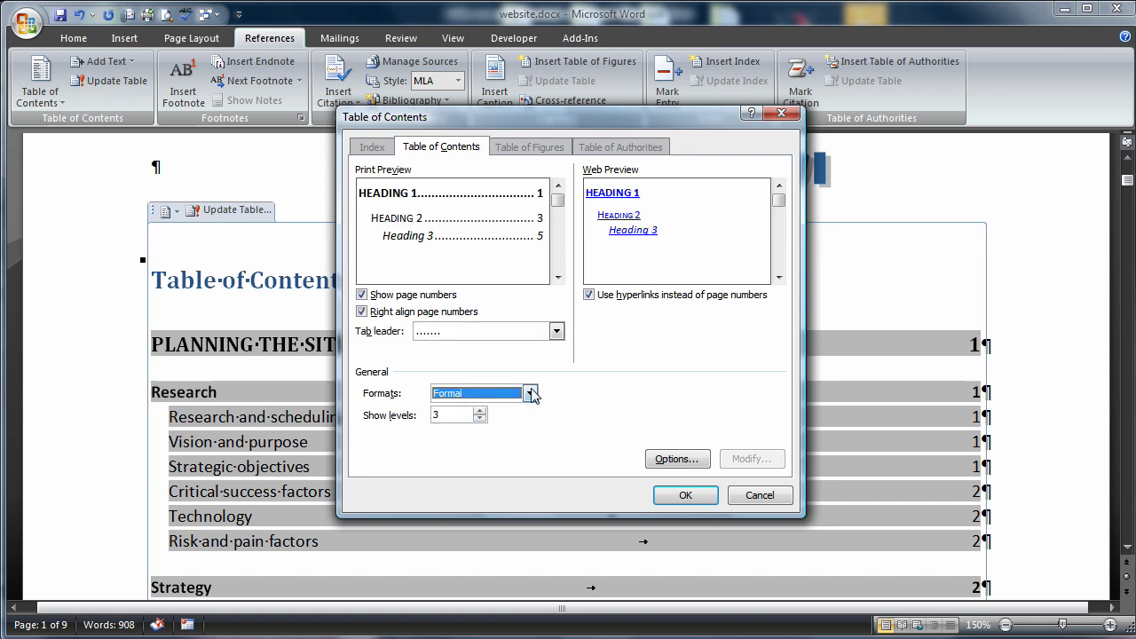
# Keep the dotted tab leader for the Formal table of contents and replace the existing table with it
pyautogui.click(556, 332)
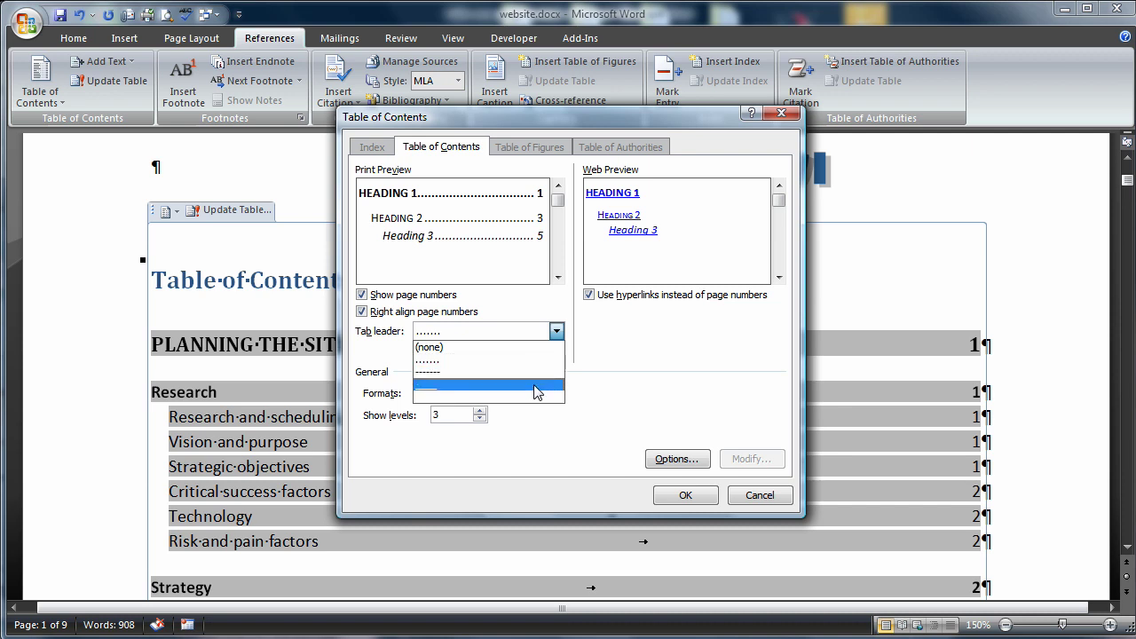
pyautogui.click(533, 362)
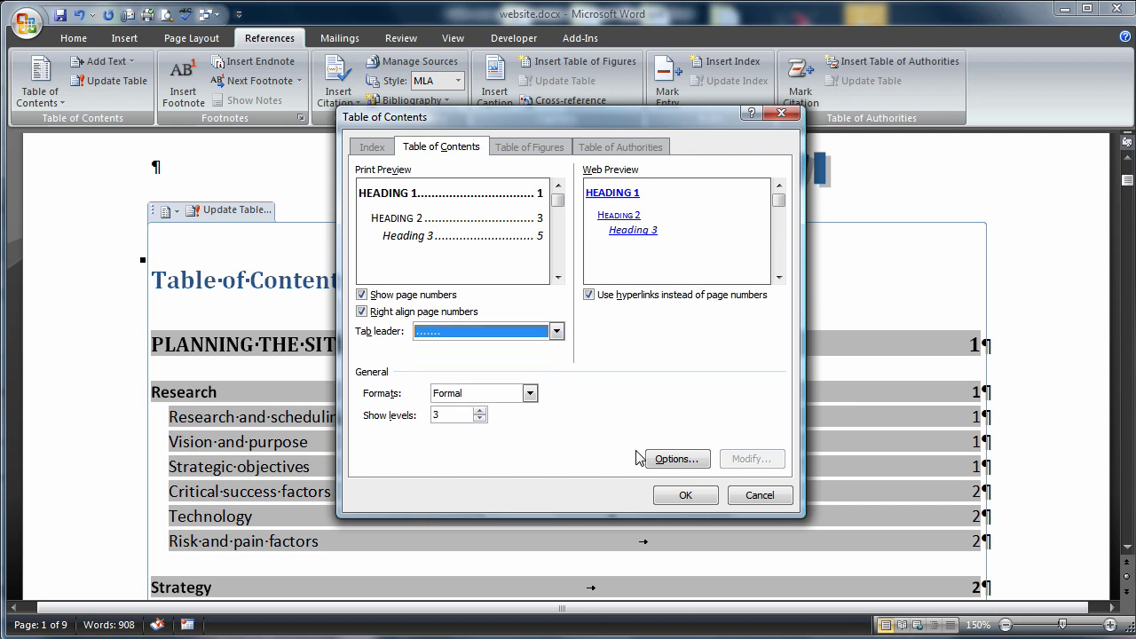
pyautogui.click(683, 497)
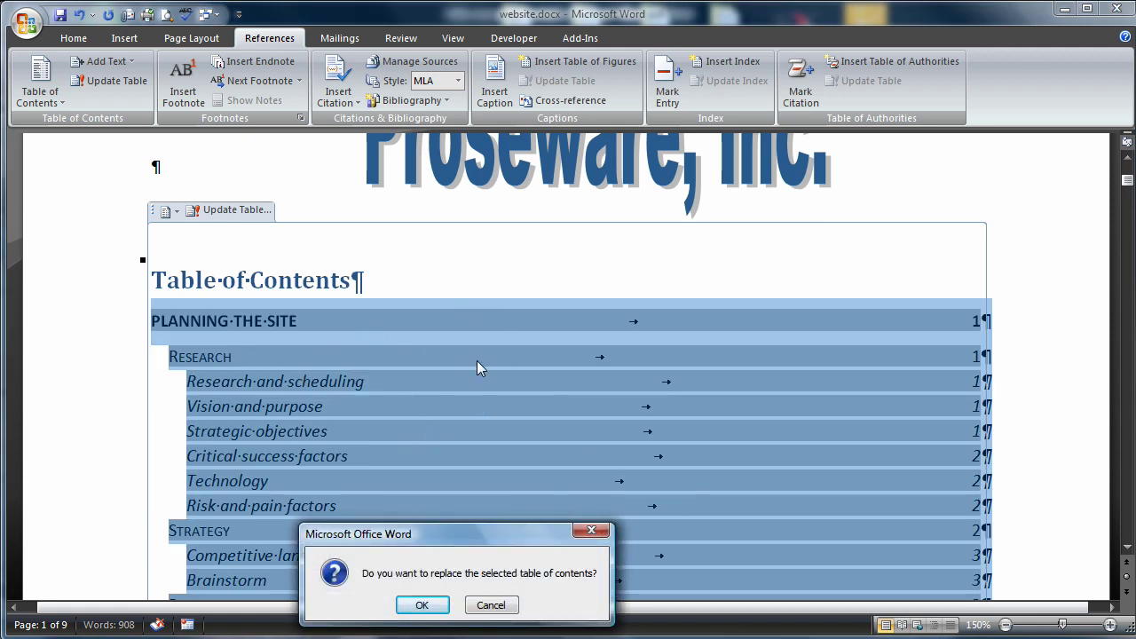
pyautogui.click(422, 606)
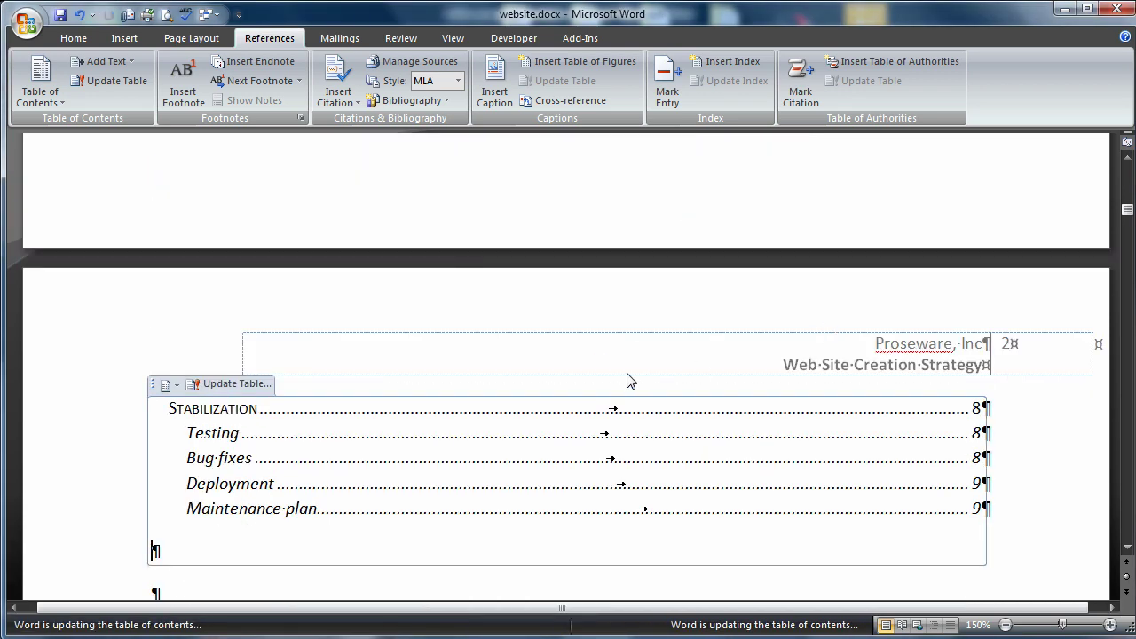
# Insert a page break directly before the Web Site Creation Strategy title that follows the table of contents
pyautogui.scroll(10, 627, 380)
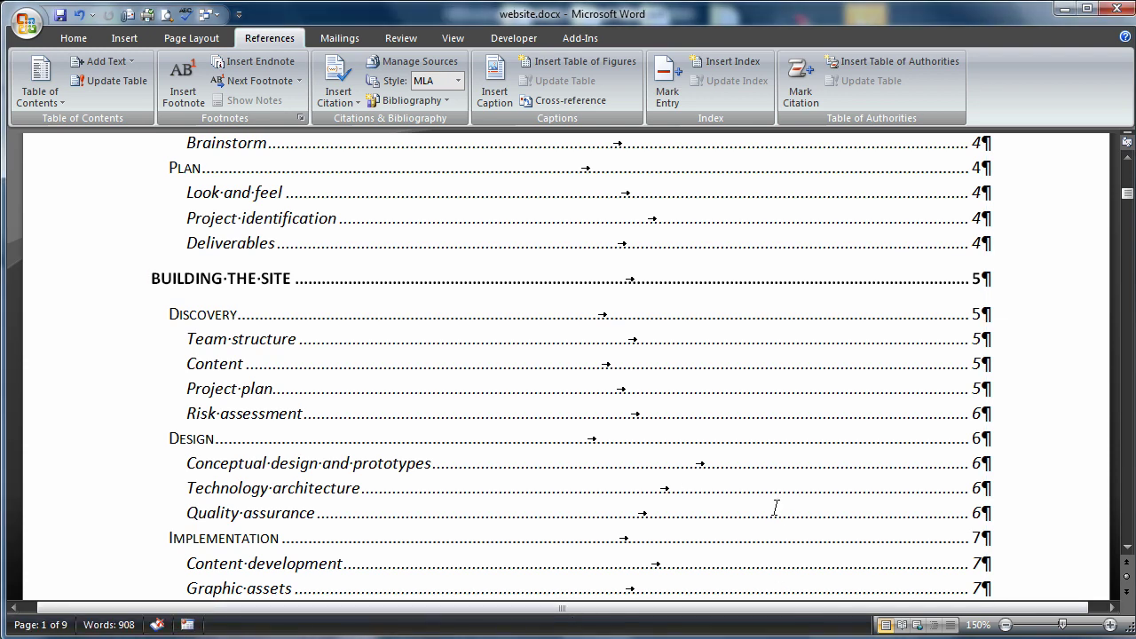
pyautogui.scroll(6, 777, 513)
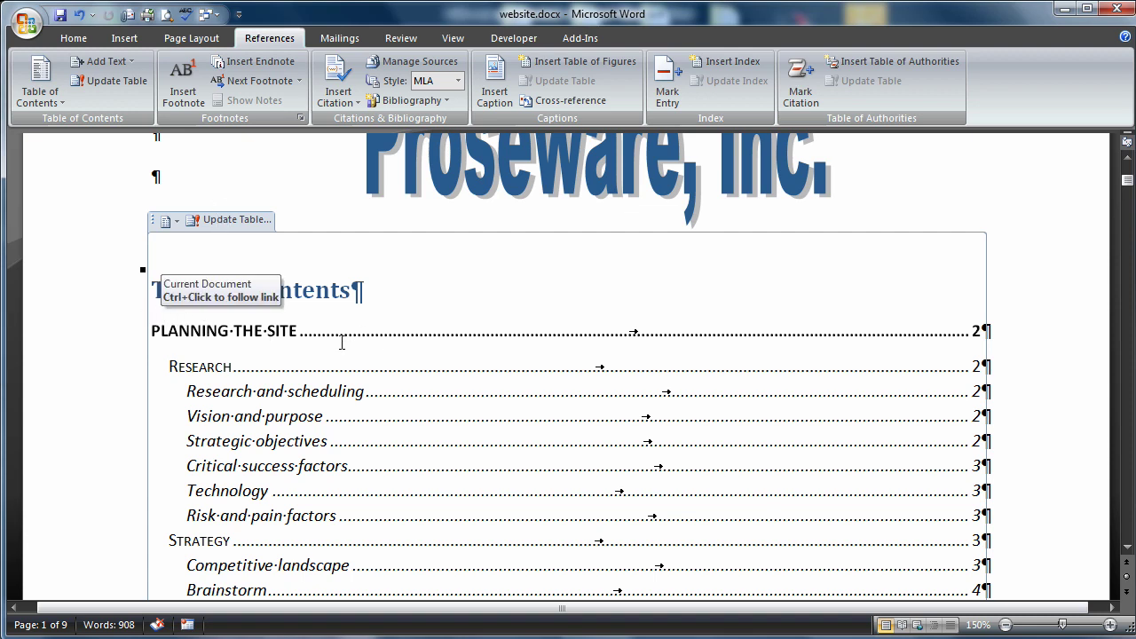
pyautogui.scroll(-12, 559, 316)
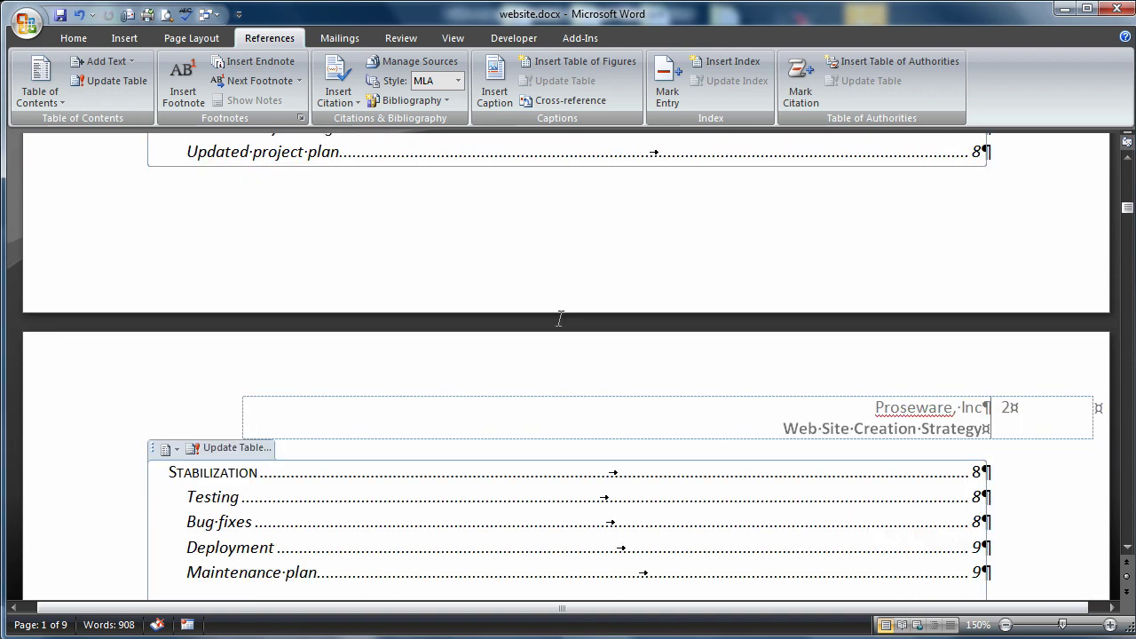
pyautogui.scroll(-5, 559, 317)
pyautogui.scroll(1, 559, 317)
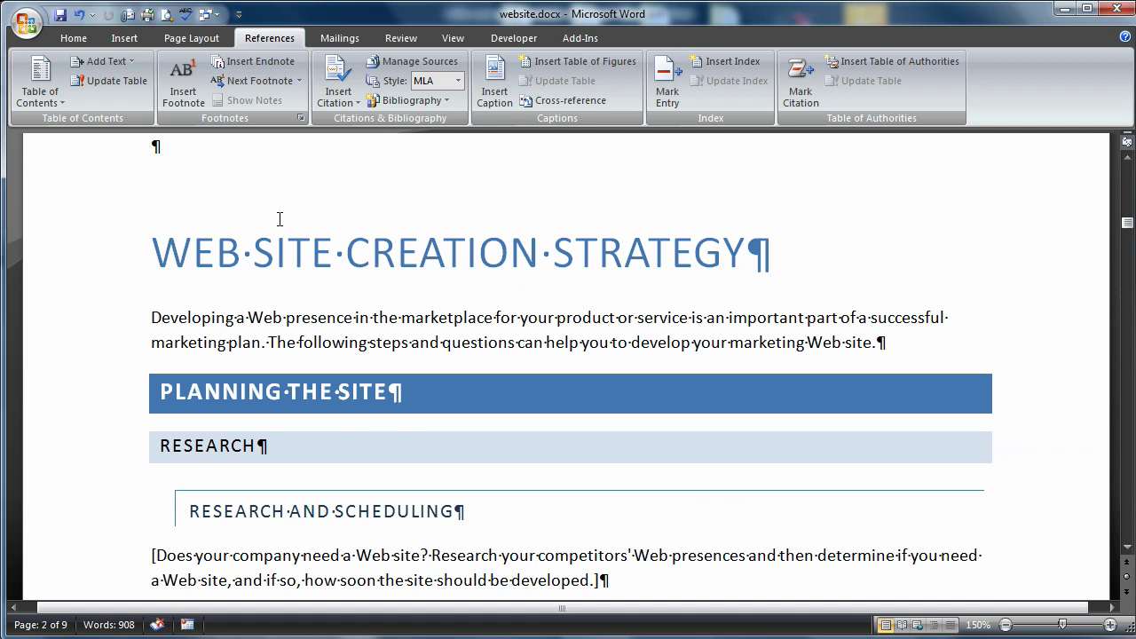
pyautogui.scroll(4, 204, 251)
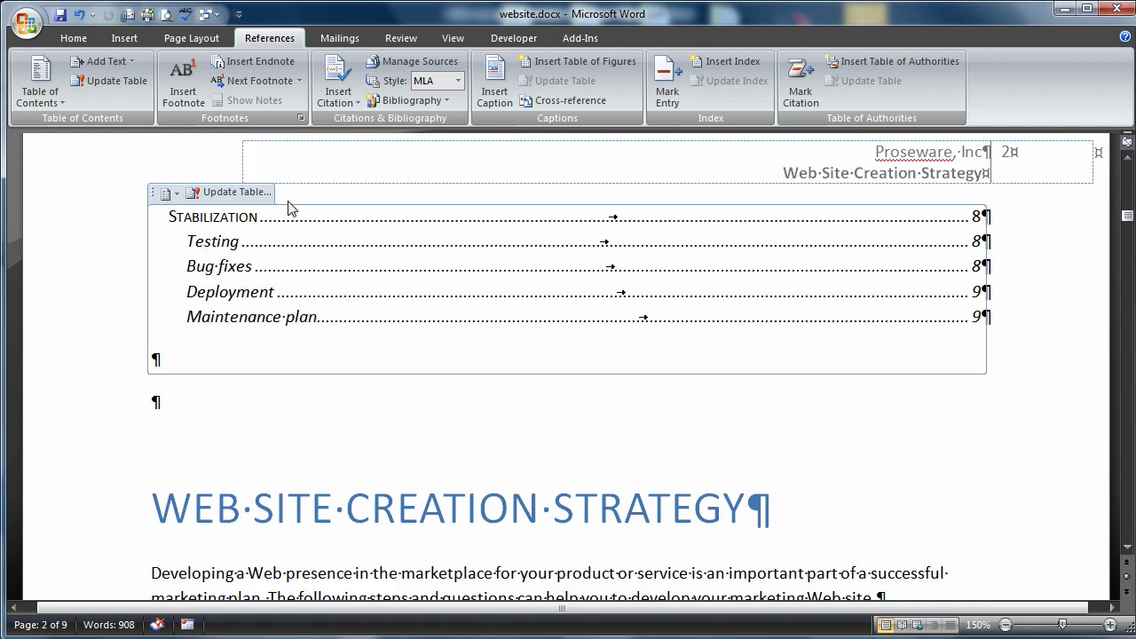
pyautogui.click(152, 504)
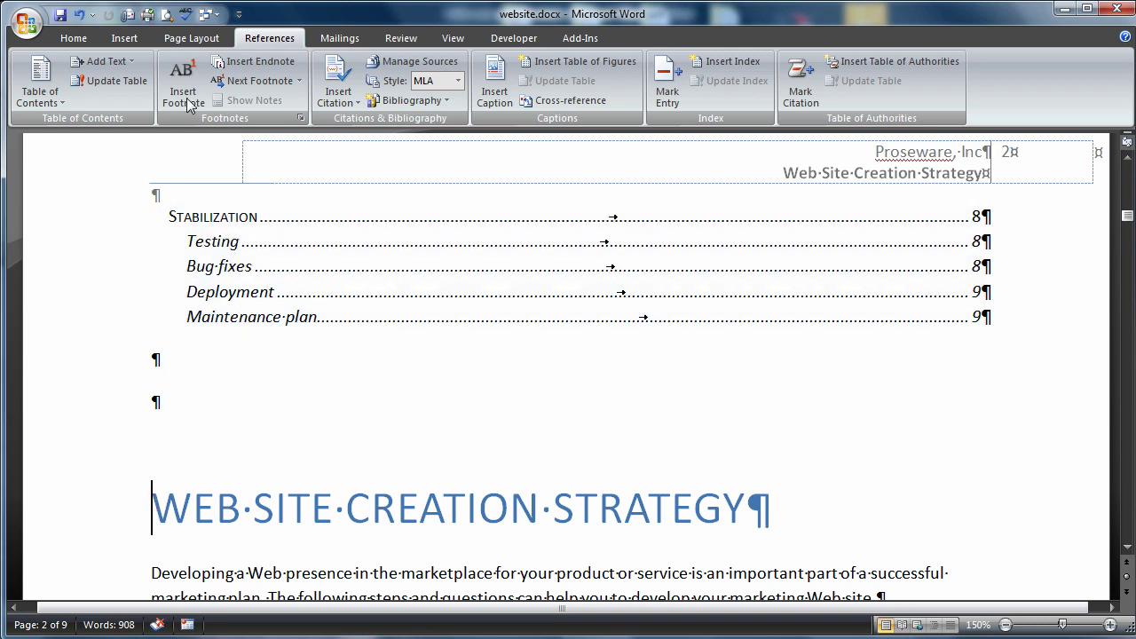
pyautogui.click(125, 38)
pyautogui.click(109, 87)
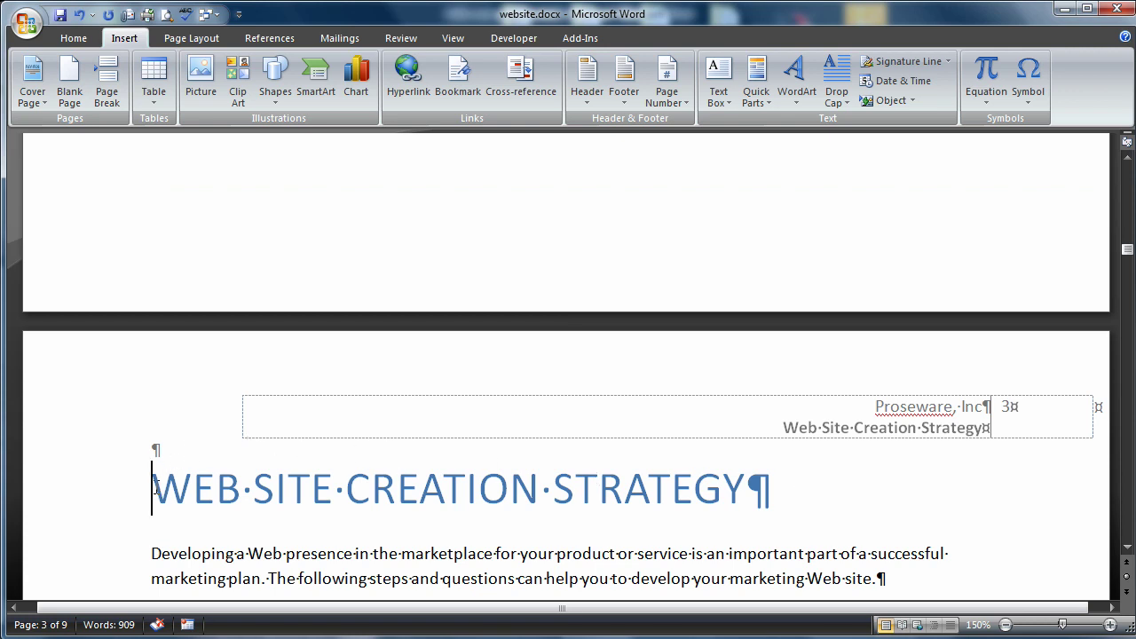
# Add the Web Site Creation Strategy title to the table of contents as a Level 1 entry
pyautogui.moveTo(153, 486); pyautogui.dragTo(756, 488)
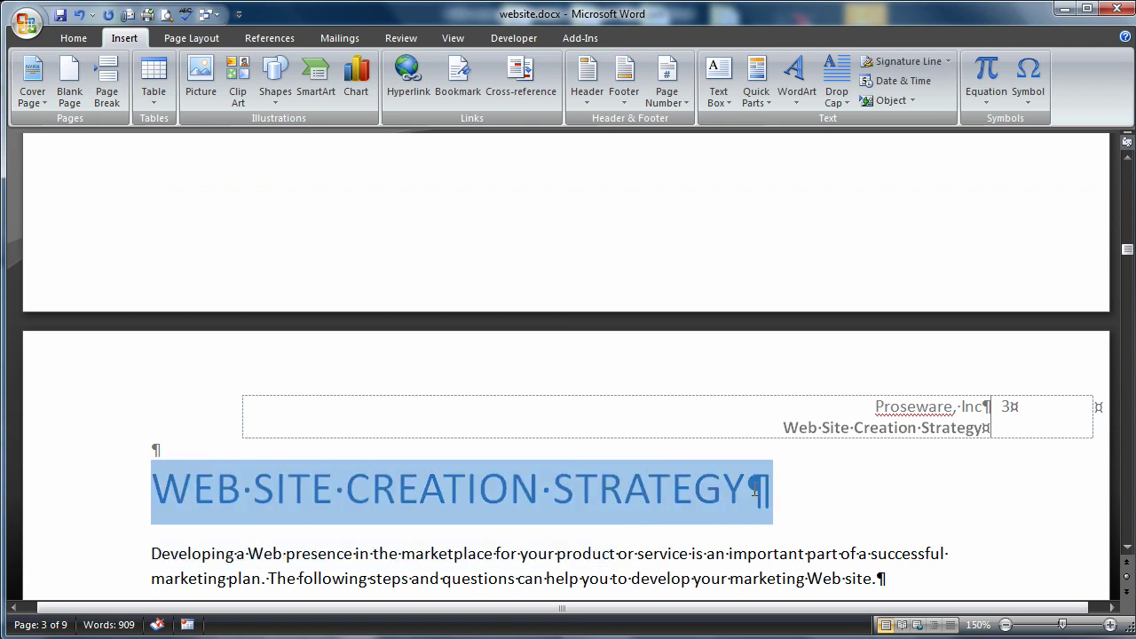
pyautogui.click(270, 43)
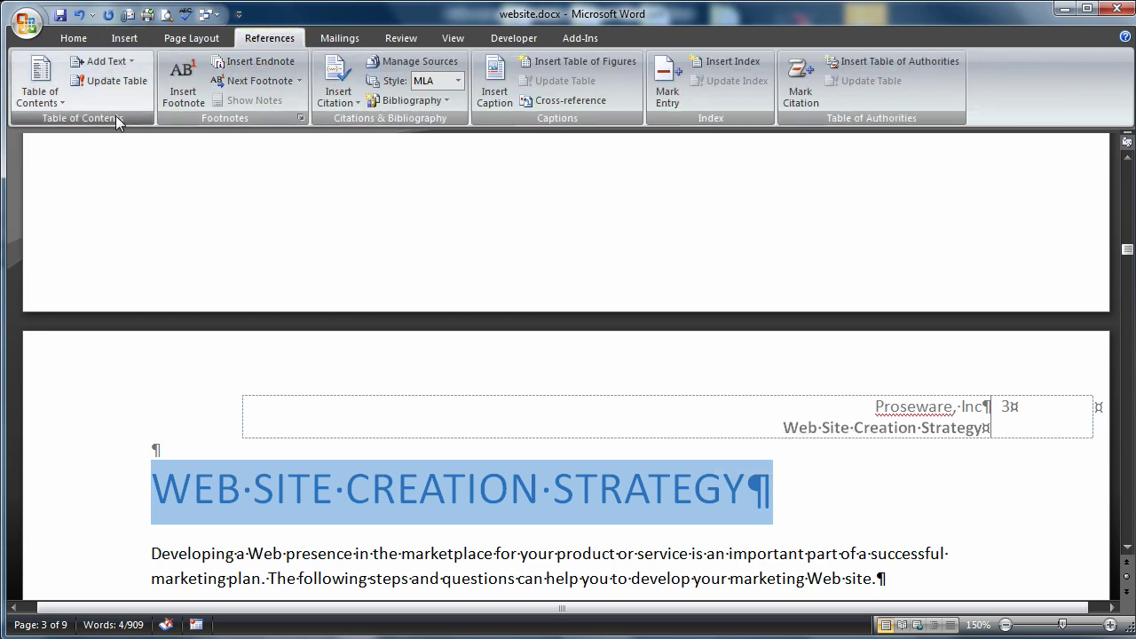
pyautogui.click(110, 66)
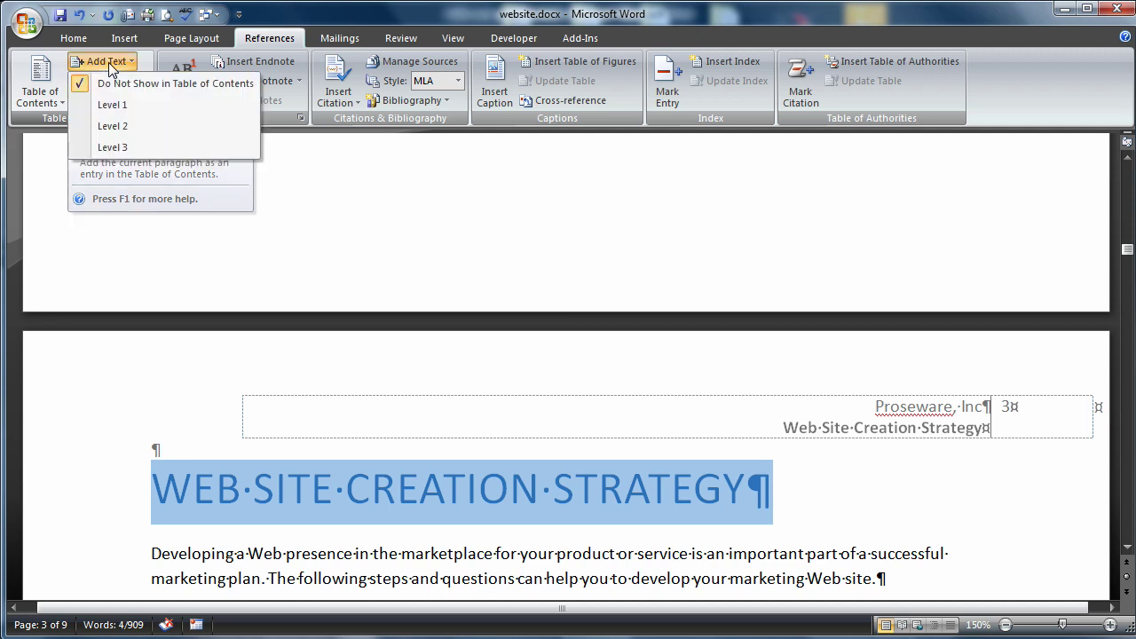
pyautogui.click(110, 110)
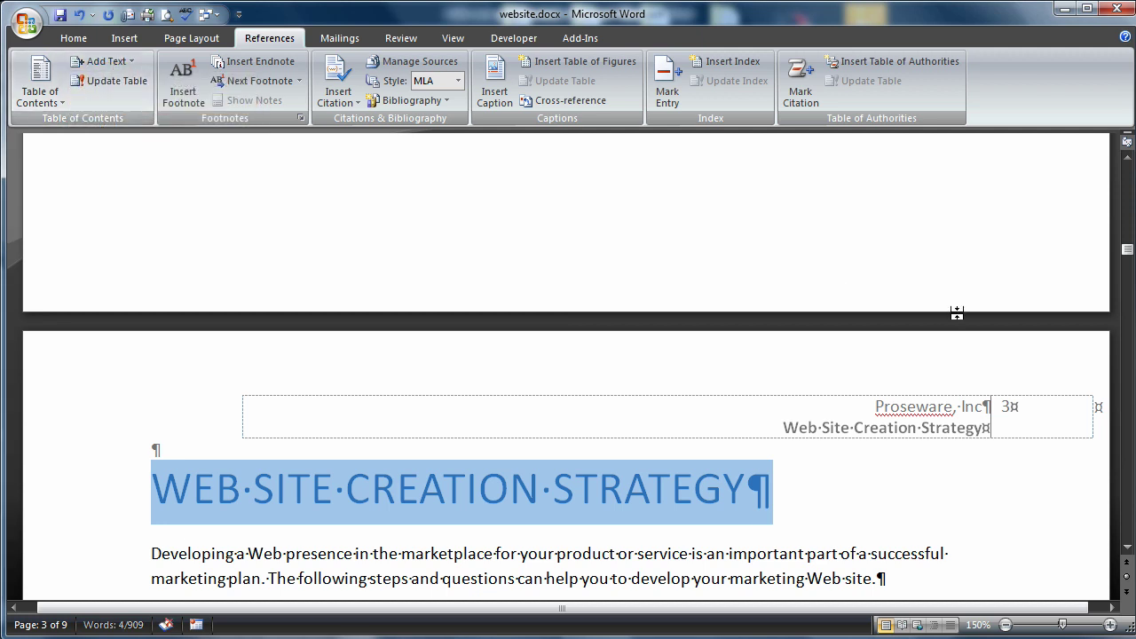
# Update the entire table of contents, including its entries as well as the page numbers
pyautogui.moveTo(1129, 253); pyautogui.dragTo(1132, 181)
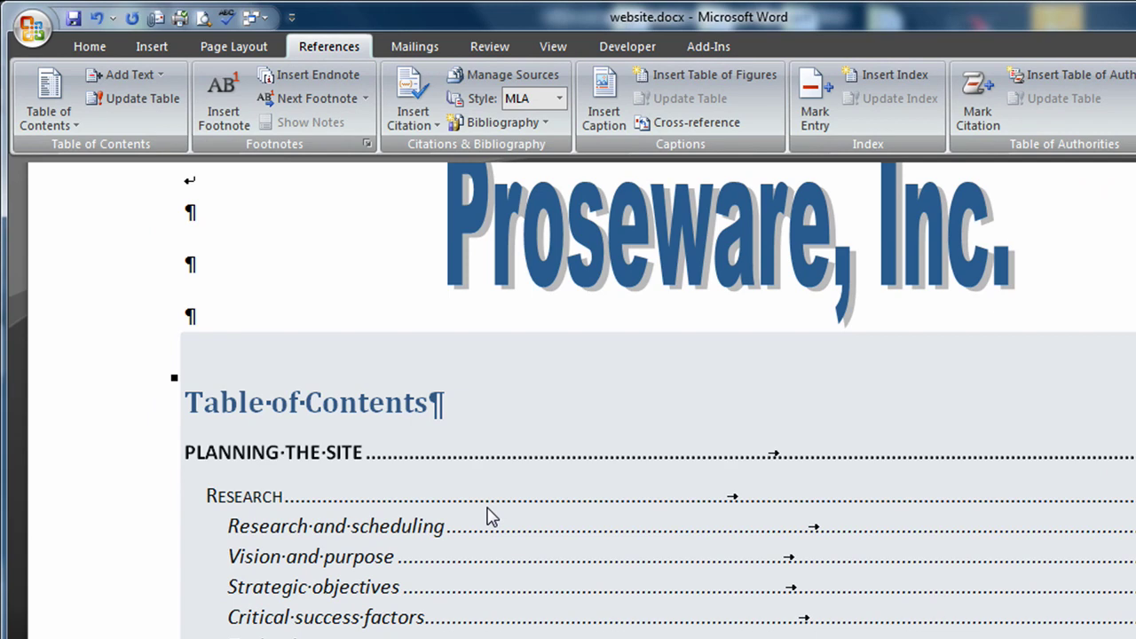
pyautogui.click(486, 507)
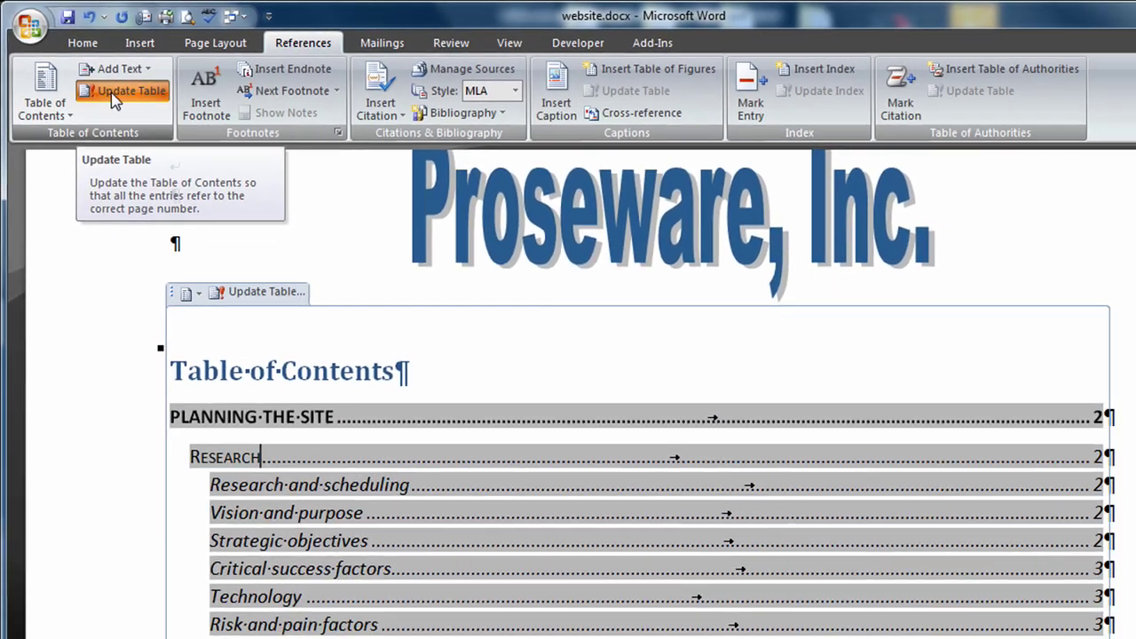
pyautogui.click(124, 105)
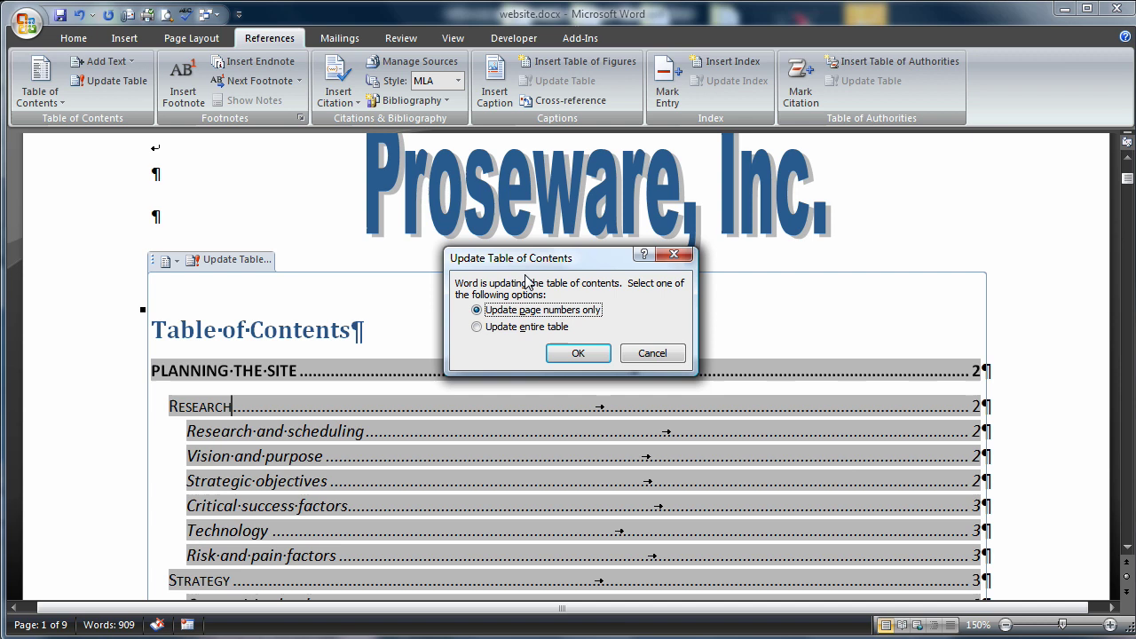
pyautogui.click(508, 328)
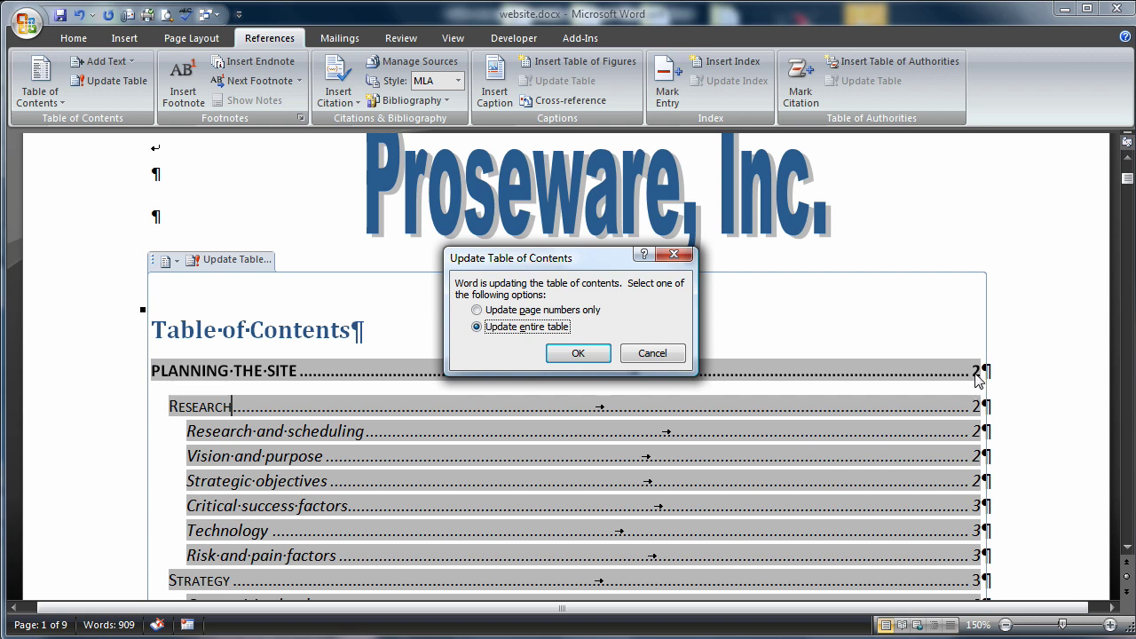
pyautogui.click(591, 354)
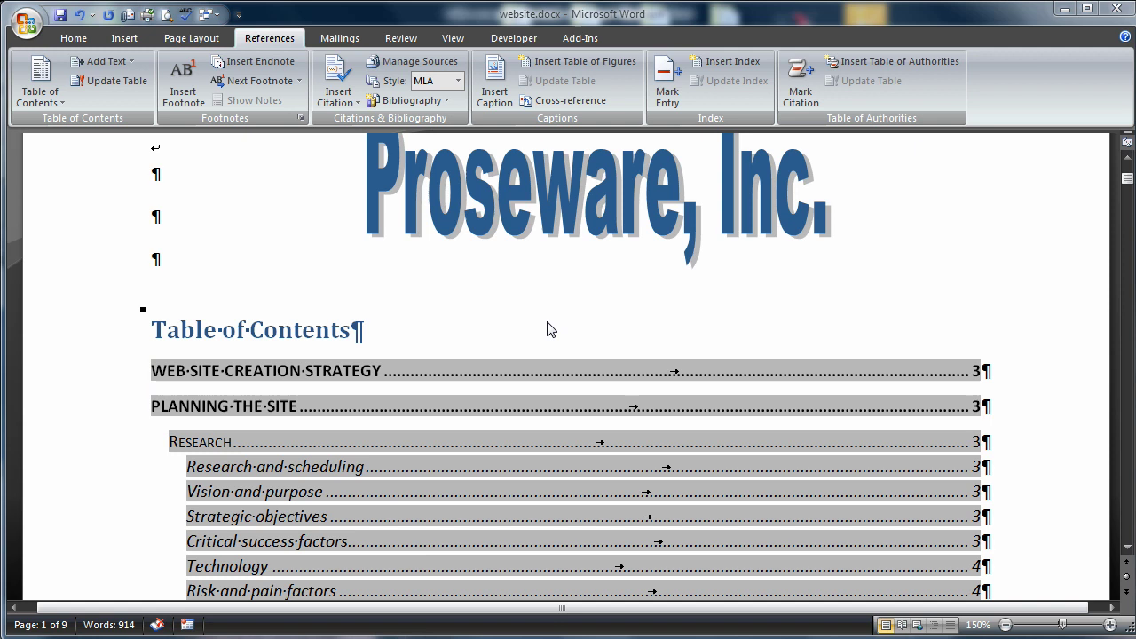
# Show the Document Map and jump to the Technology heading under Research
pyautogui.click(453, 38)
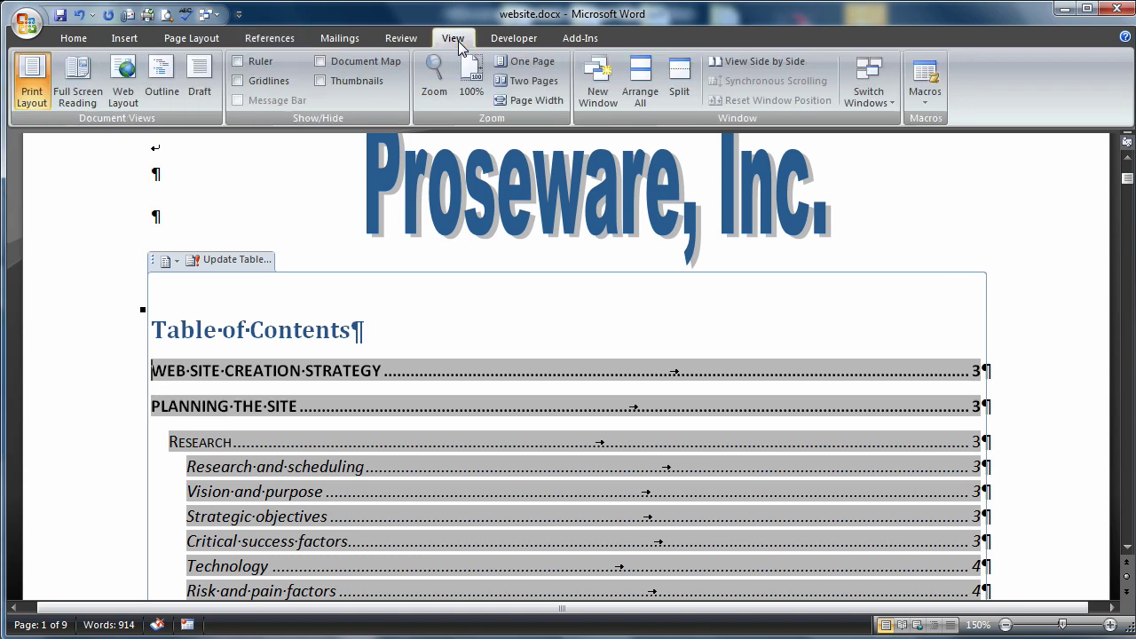
pyautogui.click(322, 63)
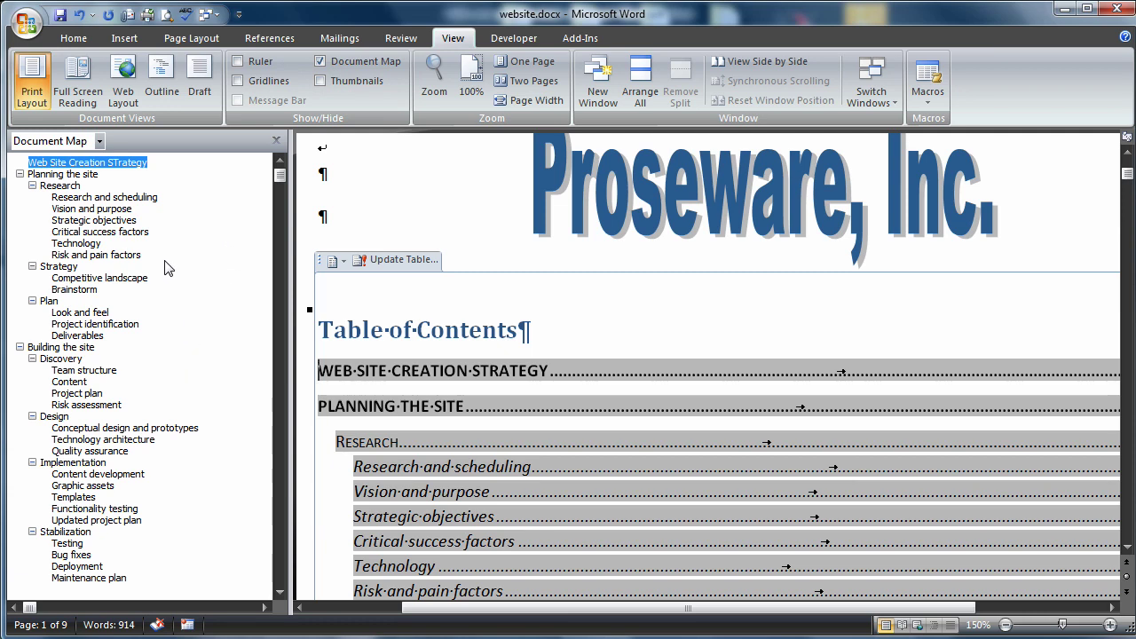
pyautogui.click(74, 242)
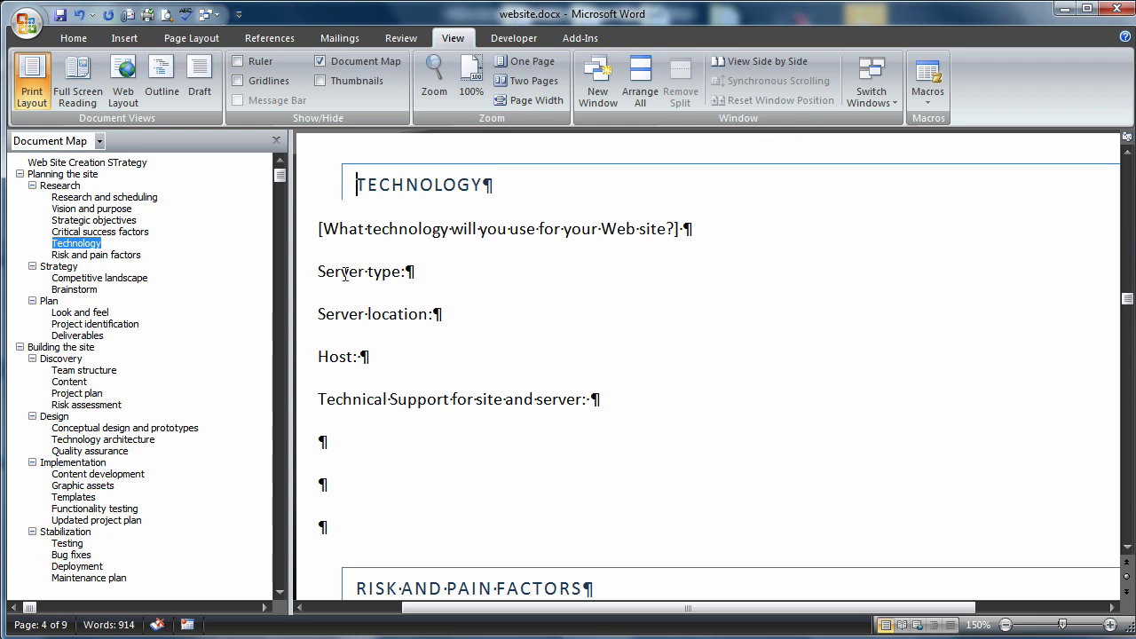
# Mark the word "Server" in the "Server type:" line as a main index entry for the current page
pyautogui.click(275, 39)
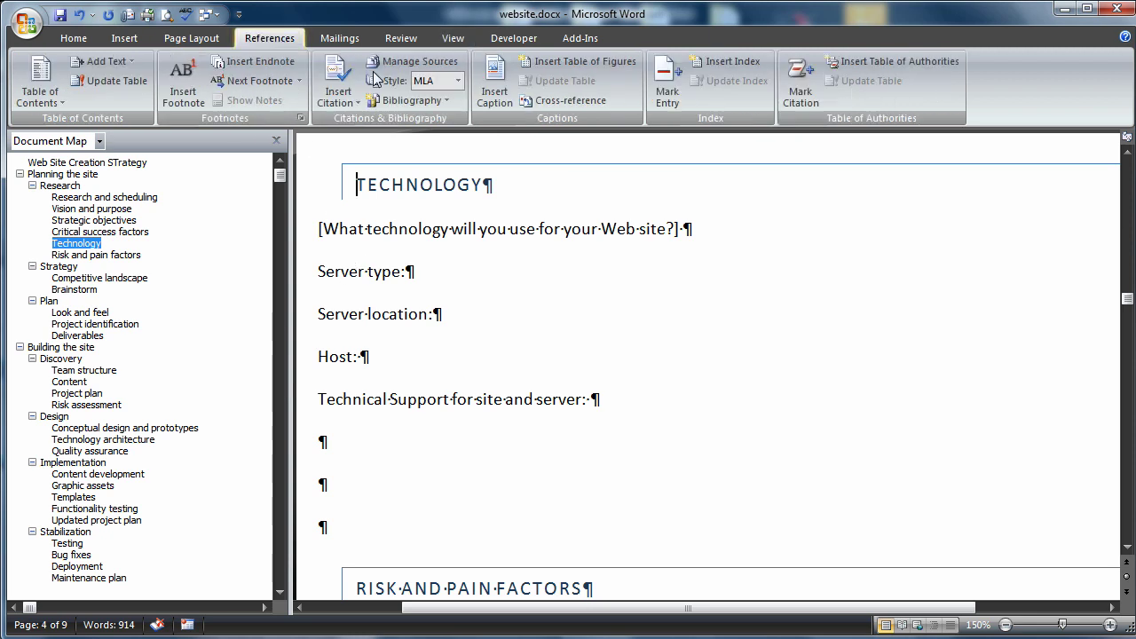
pyautogui.tripleClick(338, 274)
pyautogui.click(338, 273)
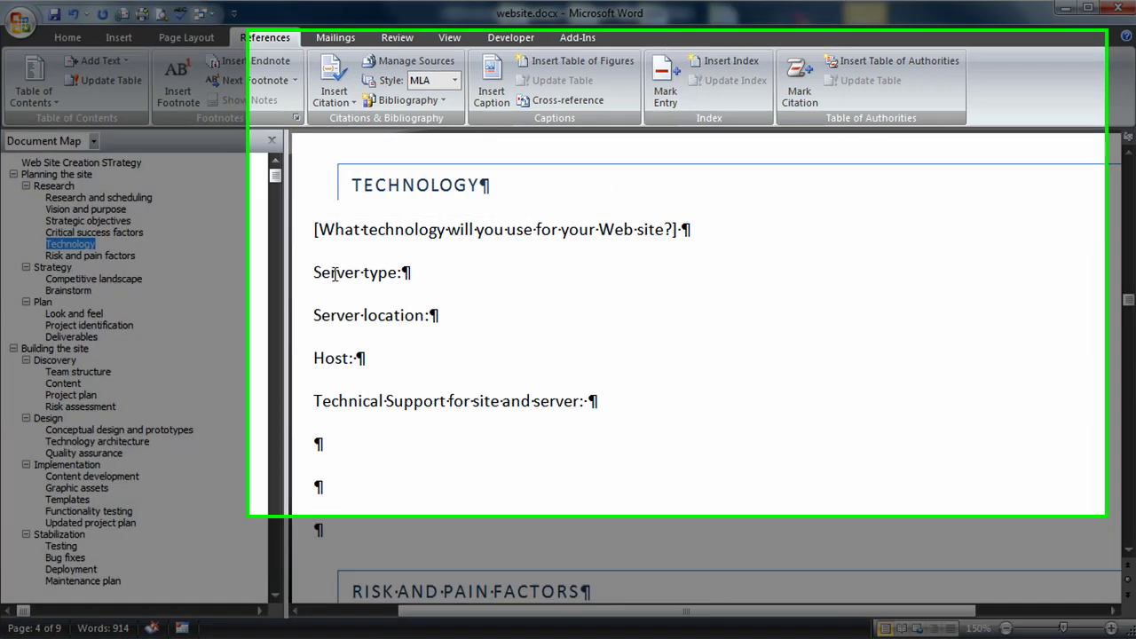
pyautogui.doubleClick(333, 273)
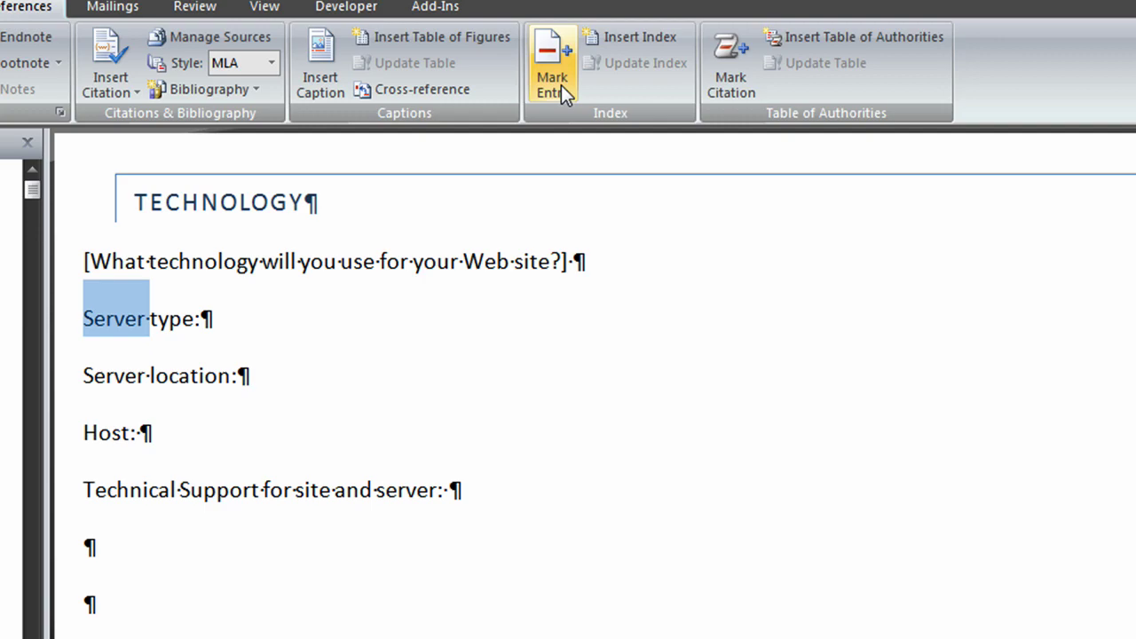
pyautogui.click(672, 97)
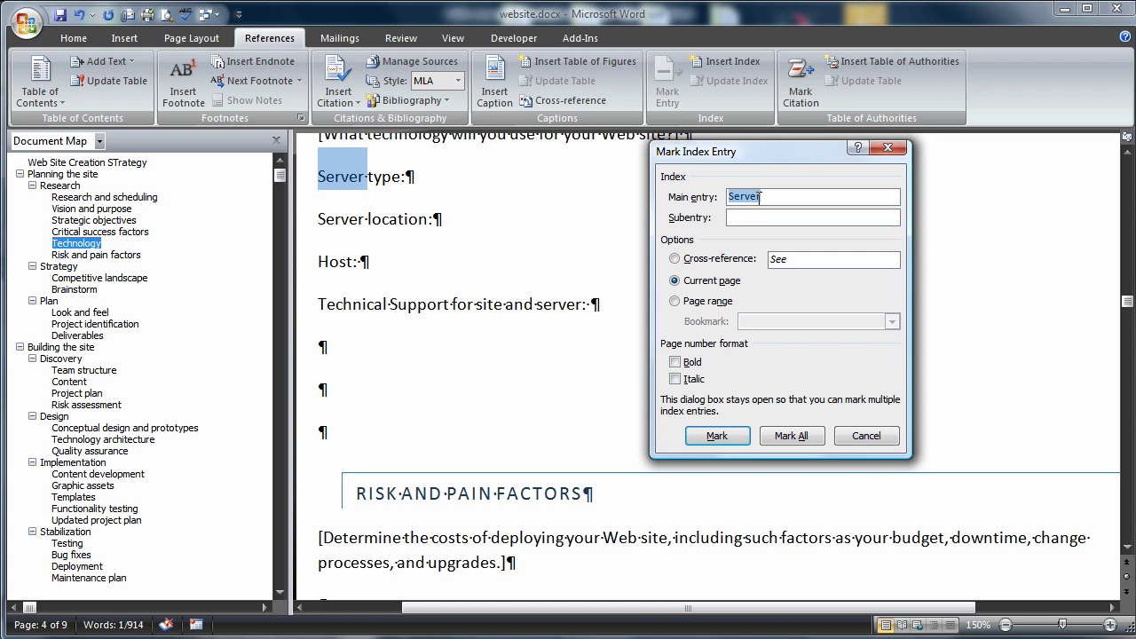
pyautogui.click(716, 435)
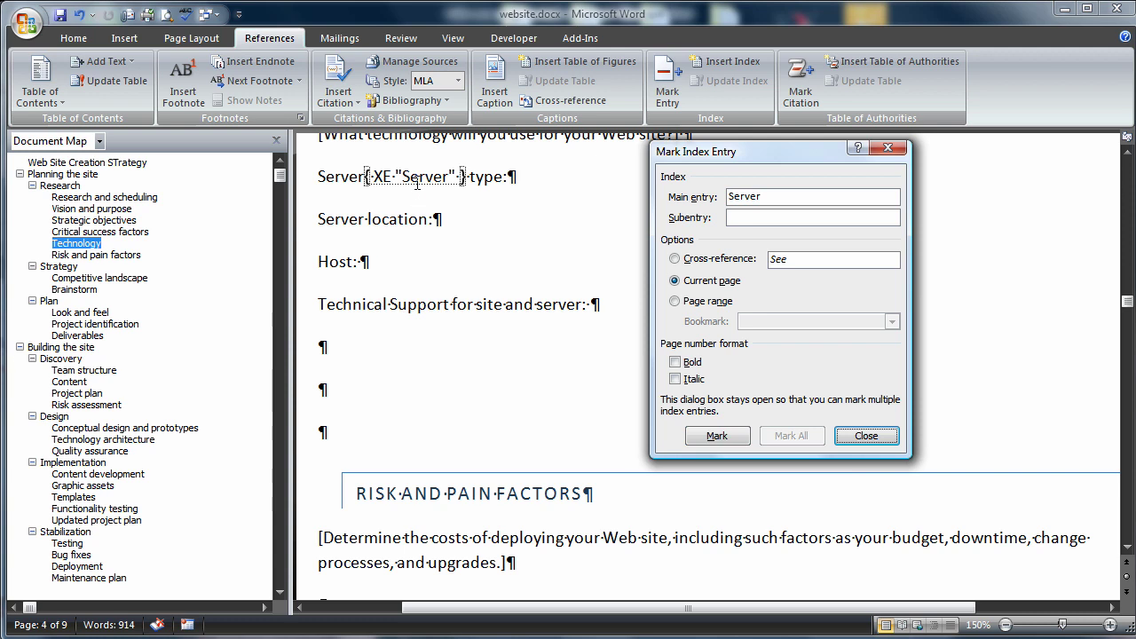
# Mark the word "Host" in the Technology section as a main index entry for the current page
pyautogui.doubleClick(335, 260)
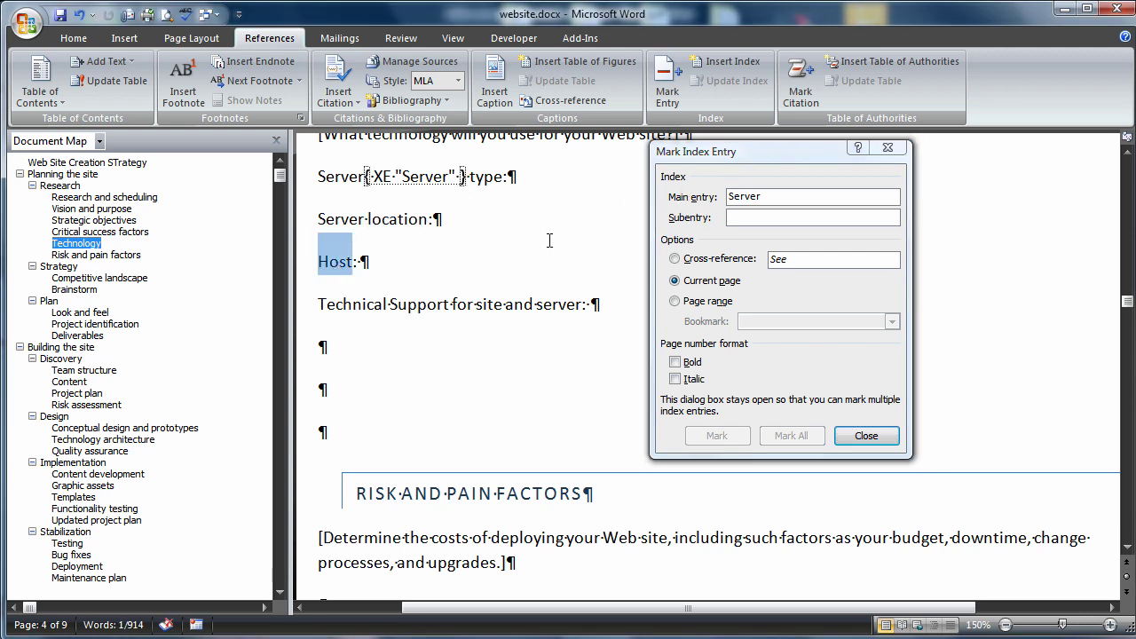
pyautogui.click(772, 156)
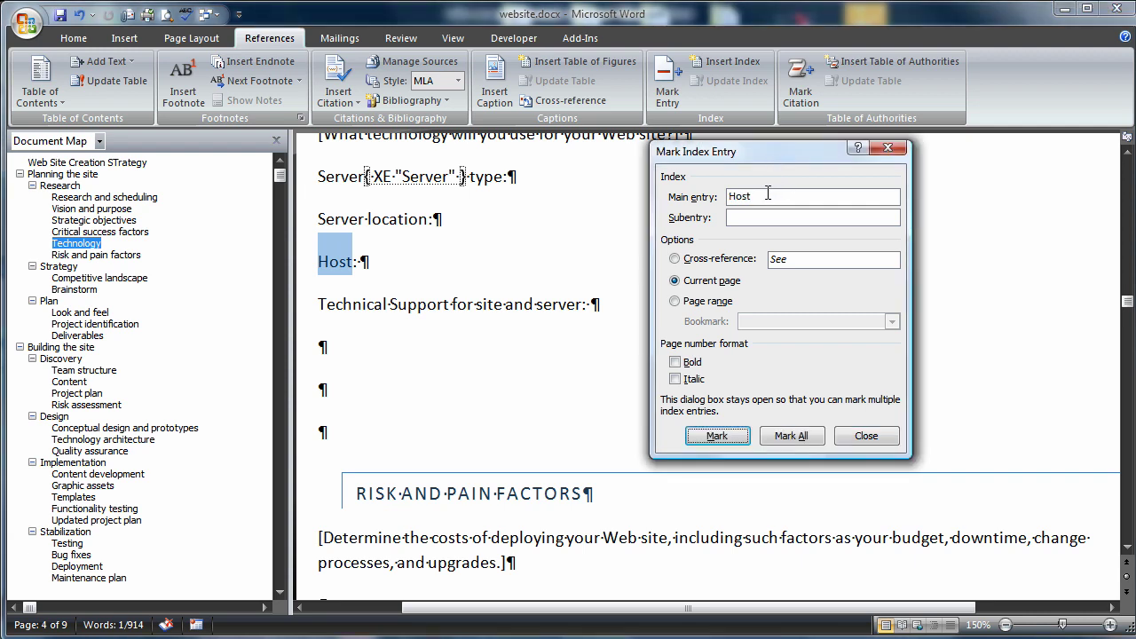
pyautogui.click(715, 436)
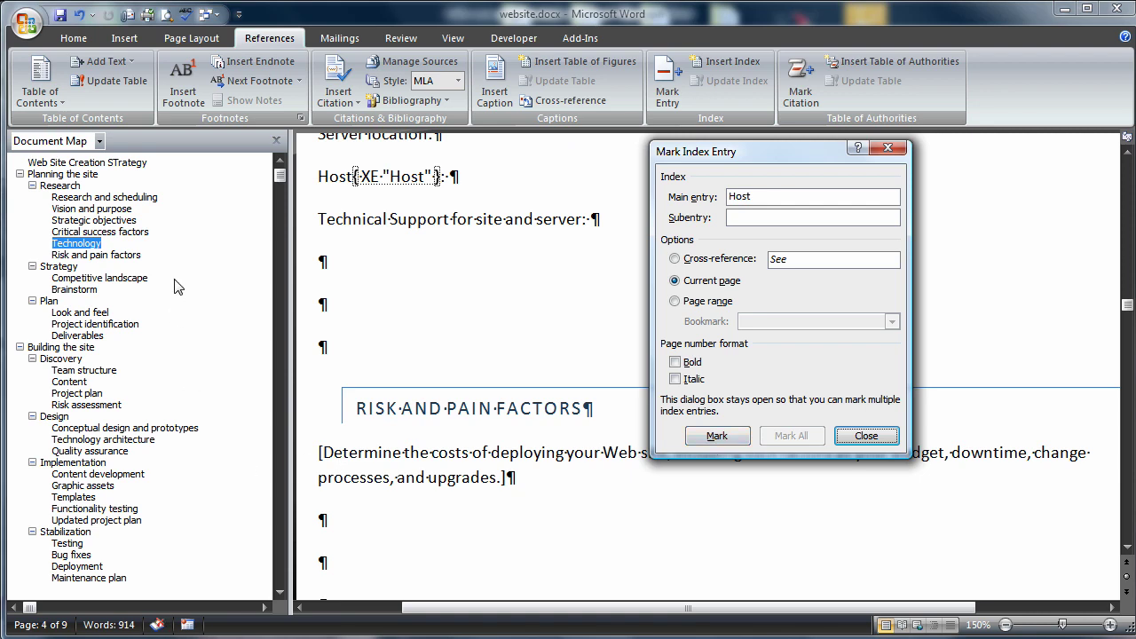
# Go to the Technology architecture section and mark "databases" in "Customer databases" as a main index entry for the current page
pyautogui.click(137, 442)
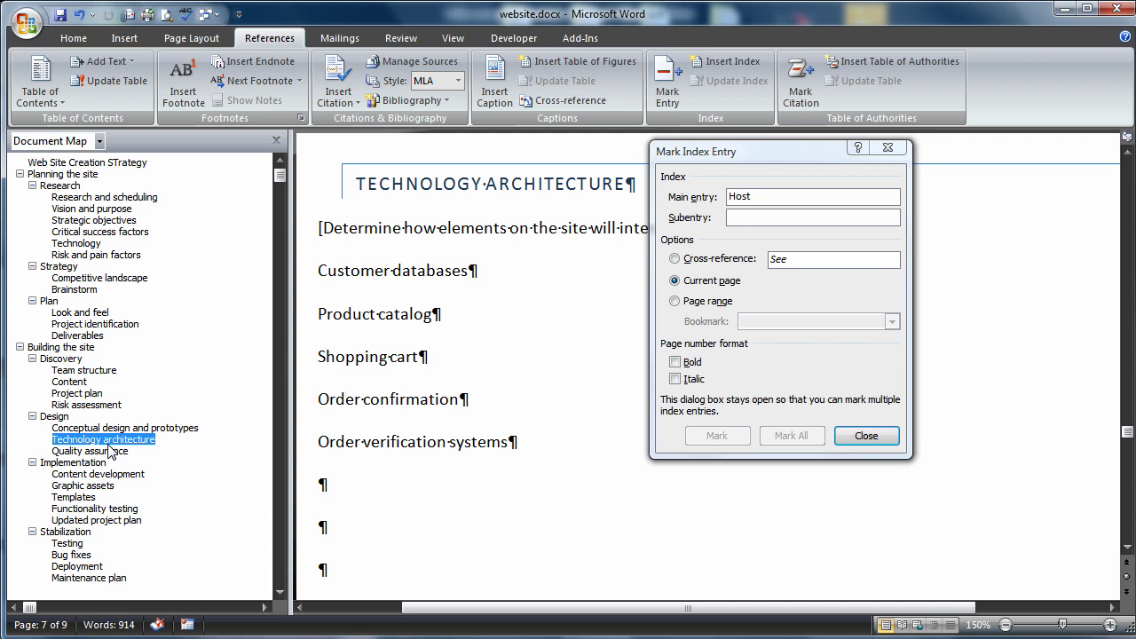
pyautogui.tripleClick(430, 270)
pyautogui.click(434, 270)
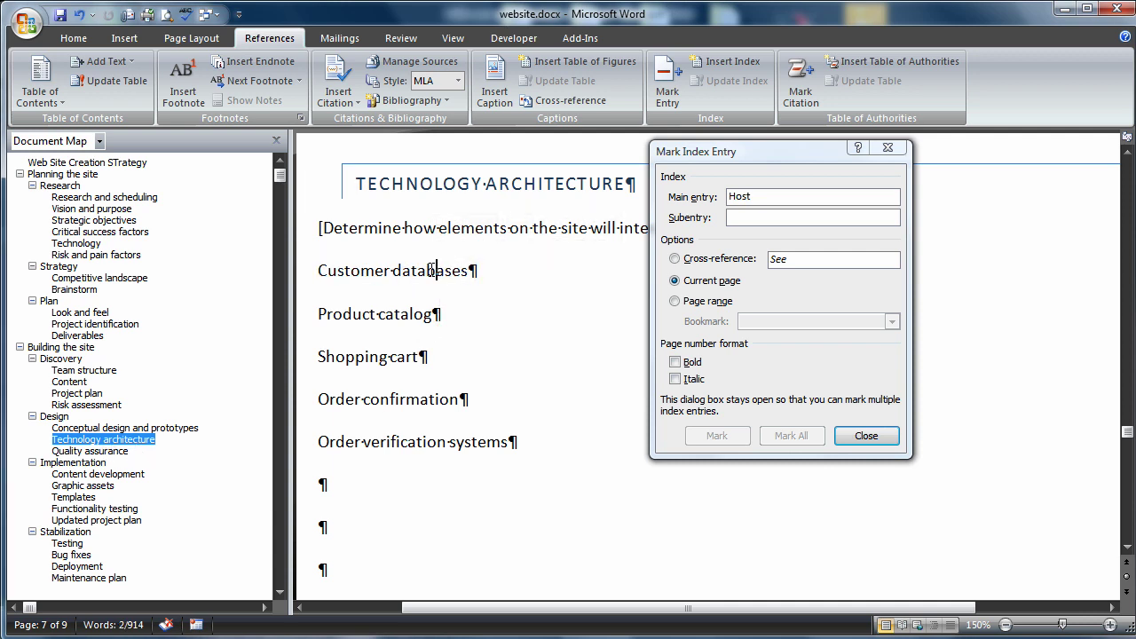
pyautogui.doubleClick(434, 270)
pyautogui.click(749, 152)
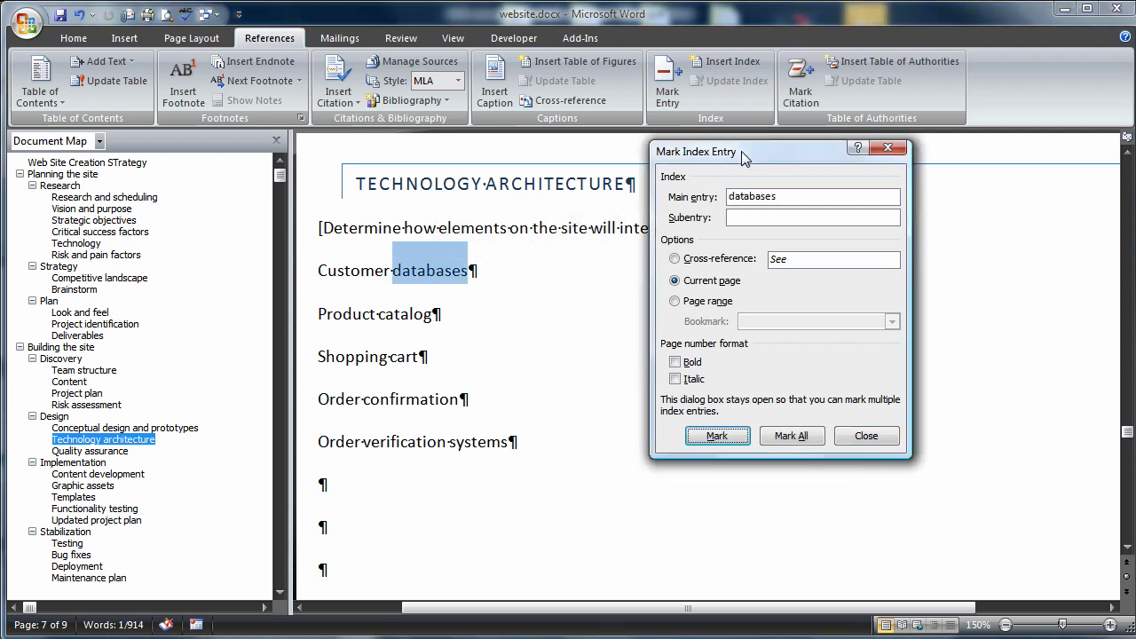
pyautogui.click(727, 437)
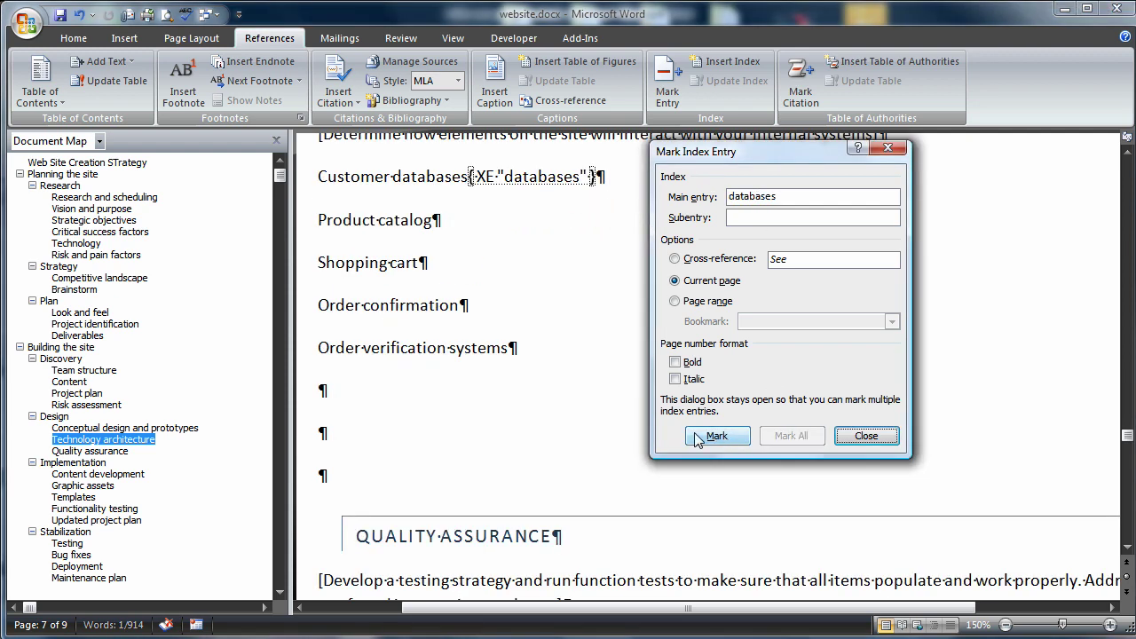
# Mark the phrase "Shopping cart" in the Technology architecture section as a main index entry for the current page
pyautogui.doubleClick(362, 264)
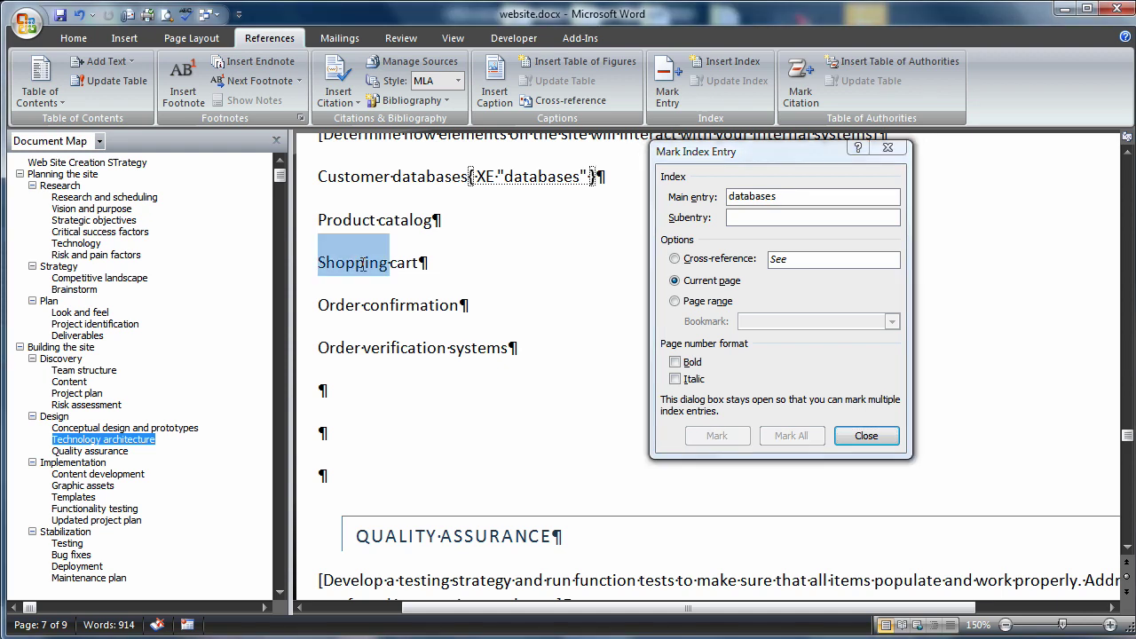
pyautogui.tripleClick(364, 266)
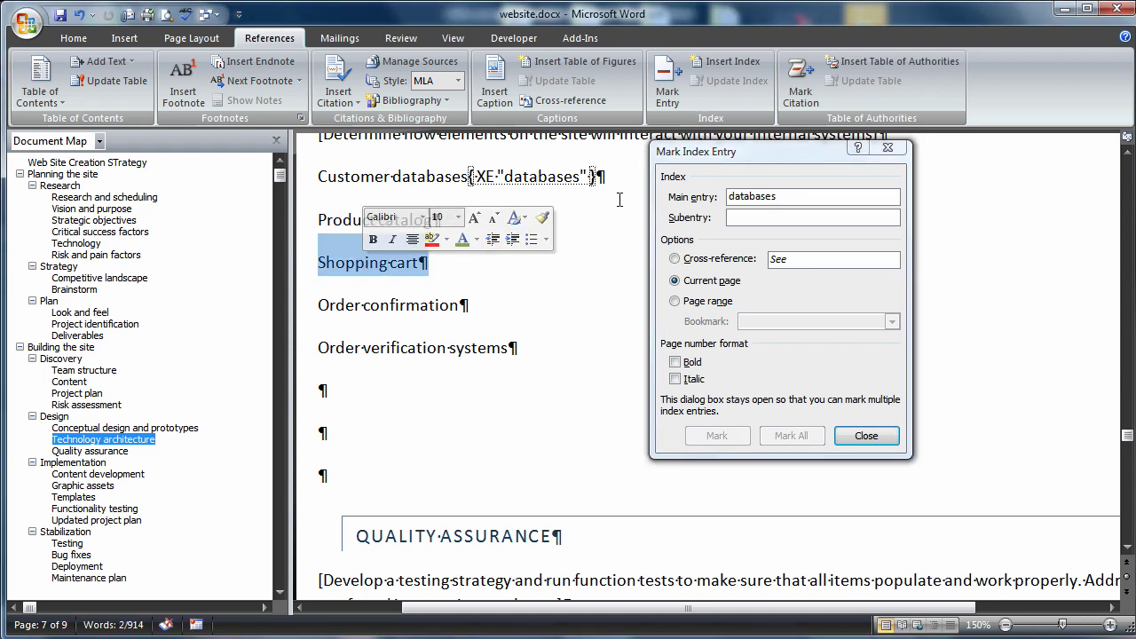
pyautogui.click(745, 154)
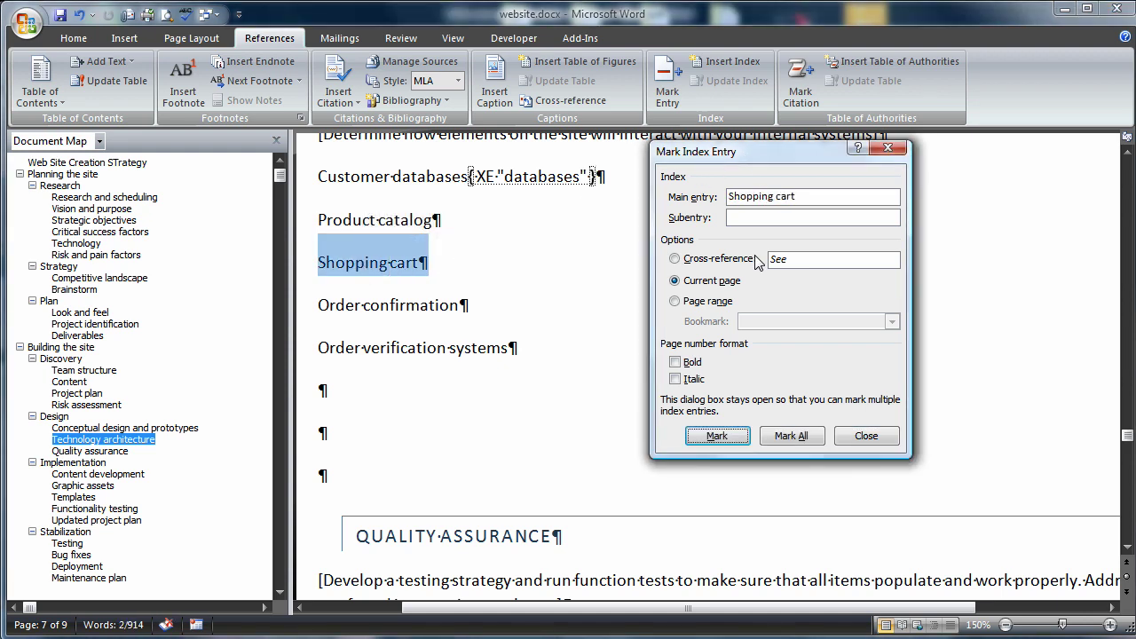
pyautogui.click(715, 436)
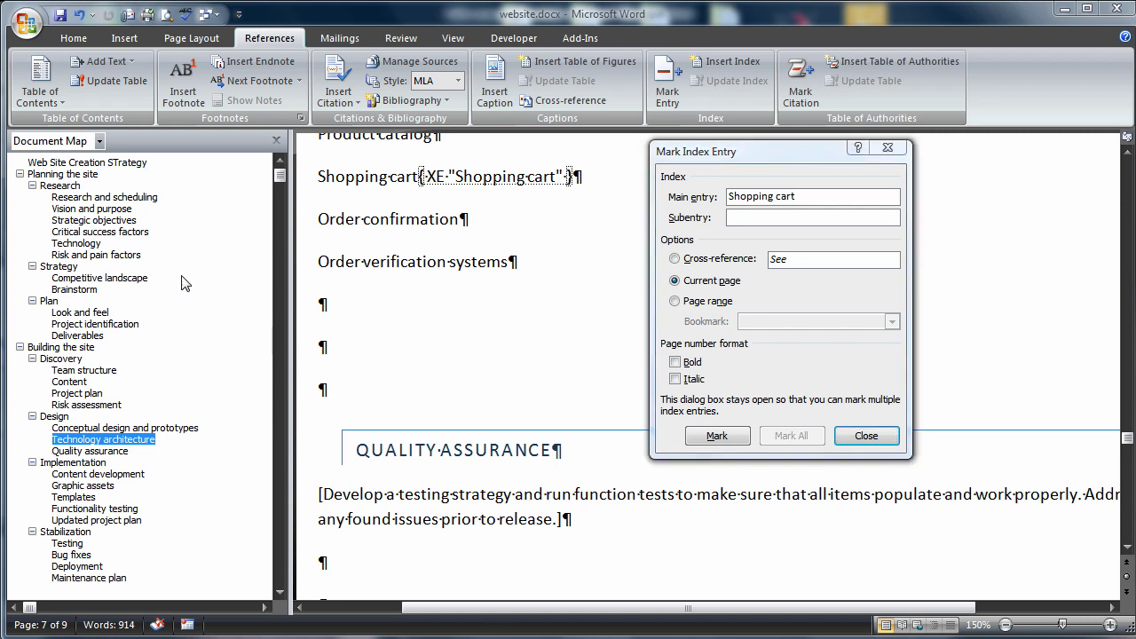
# Go to the Technology section and mark "Server" in the "Server type:" line as an index entry with the subentry "type"
pyautogui.click(88, 246)
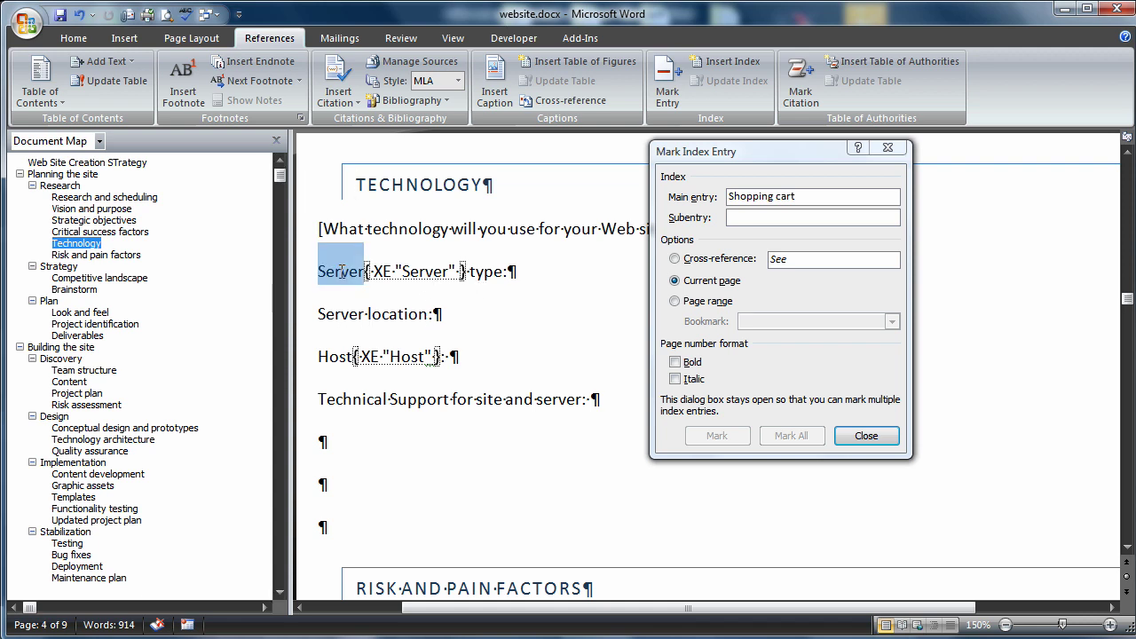
pyautogui.tripleClick(341, 270)
pyautogui.click(341, 270)
pyautogui.doubleClick(342, 271)
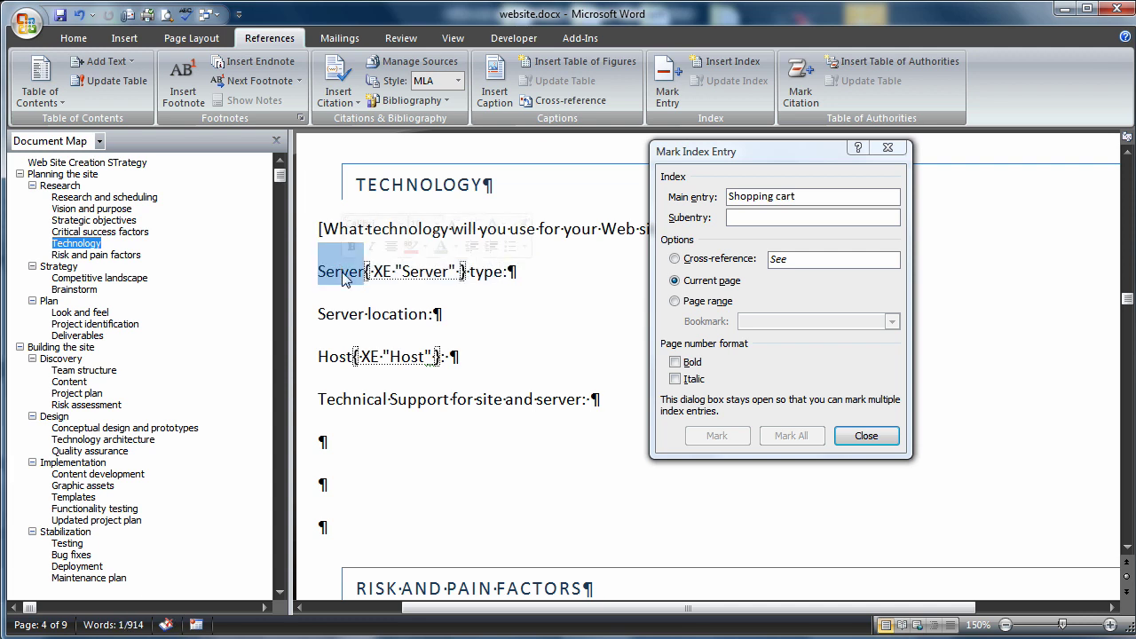
pyautogui.click(723, 152)
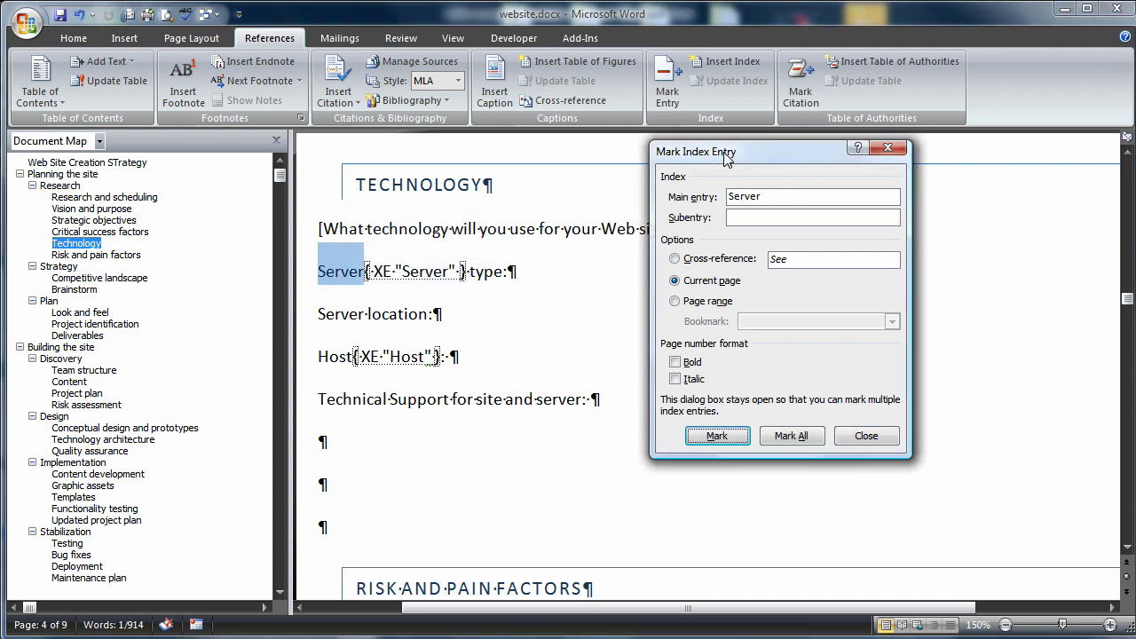
pyautogui.click(754, 219)
pyautogui.write('type')
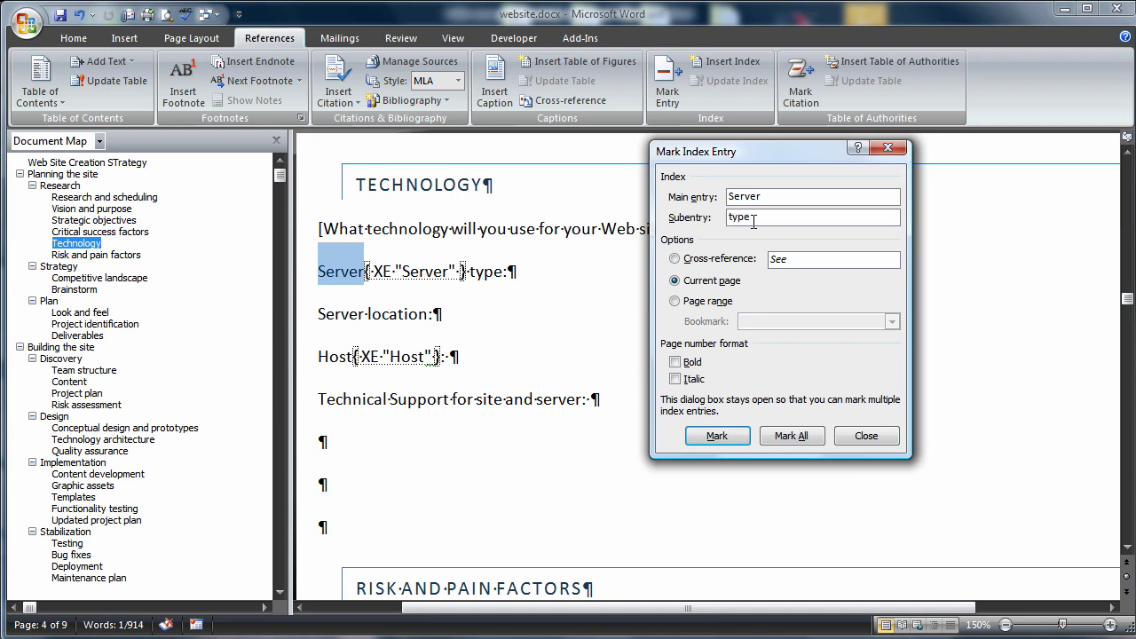
pyautogui.click(717, 435)
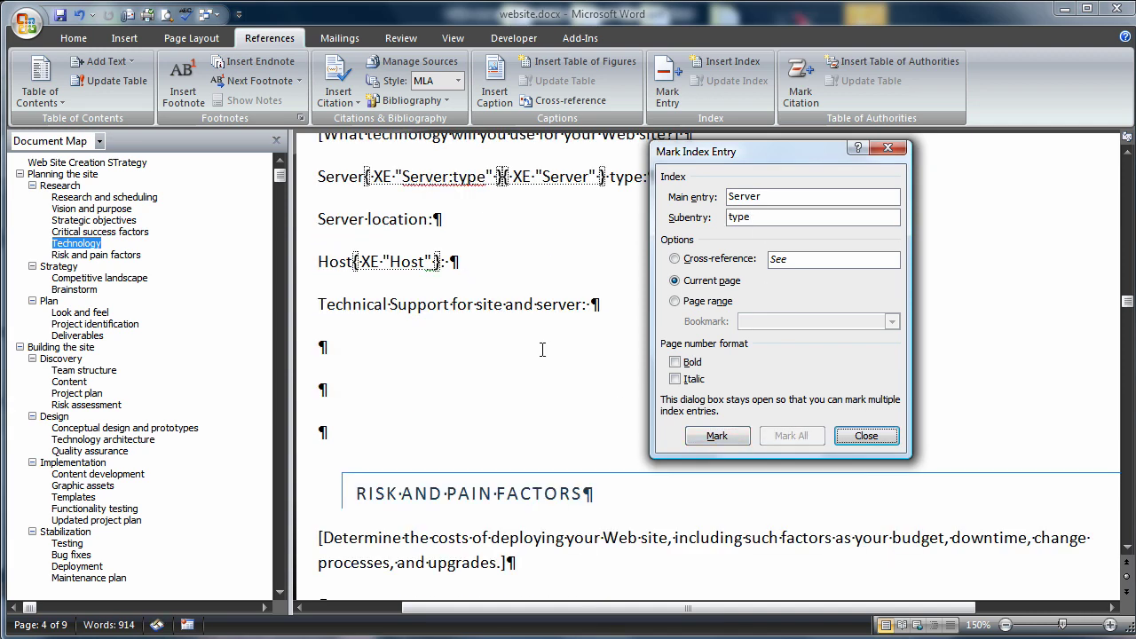
# Mark "Server" in the "Server location:" line as an index entry with the subentry "location"
pyautogui.click(342, 220)
pyautogui.doubleClick(342, 220)
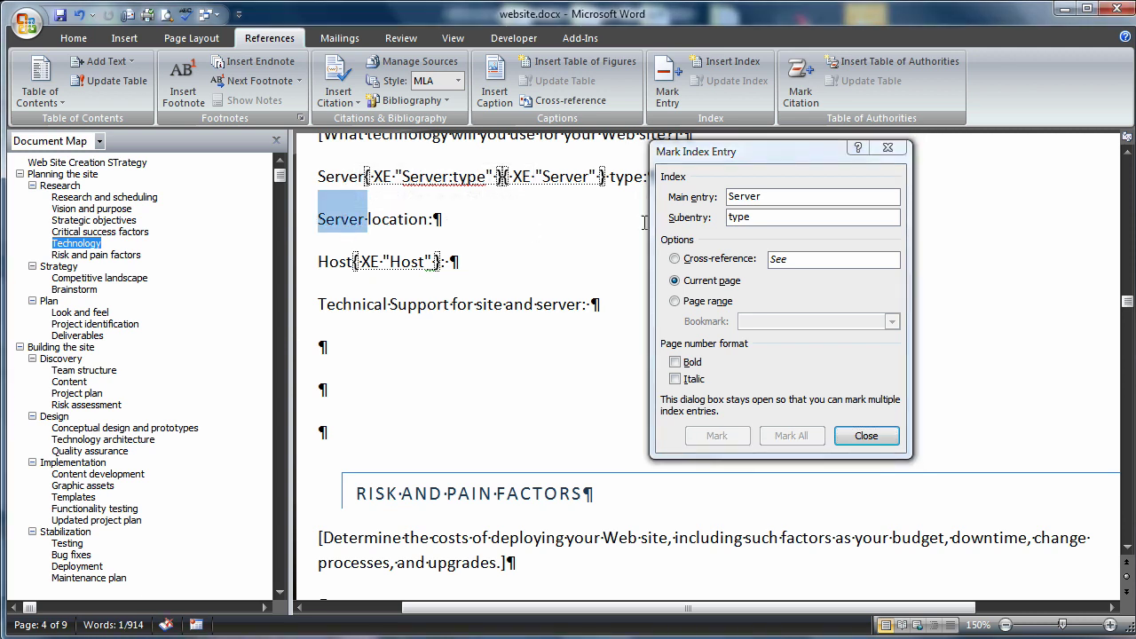
pyautogui.click(742, 152)
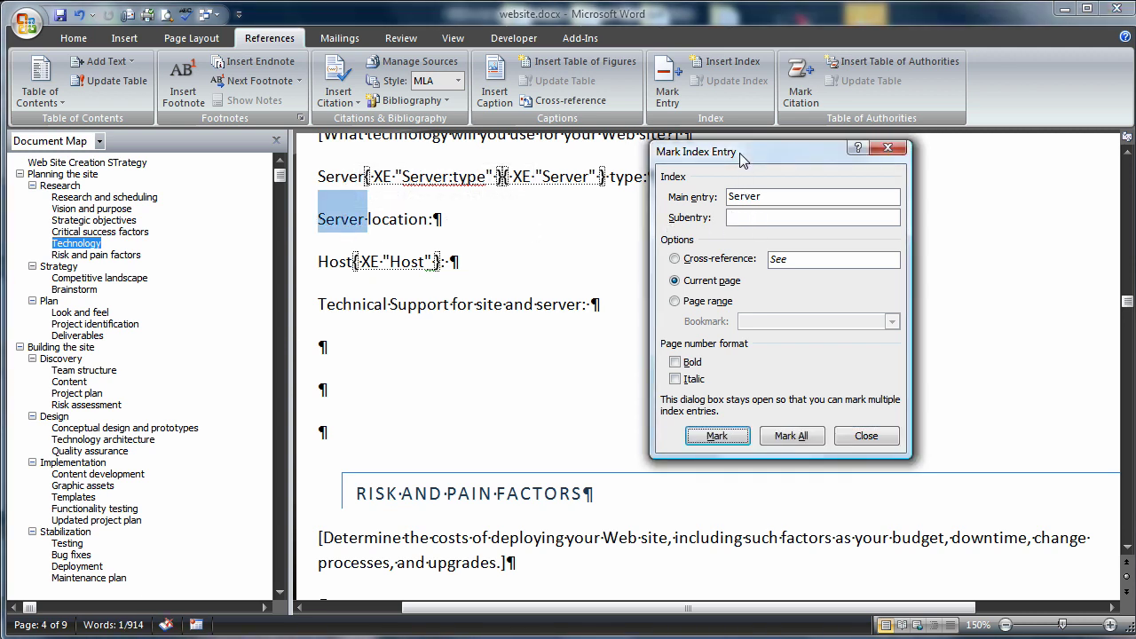
pyautogui.click(747, 218)
pyautogui.write('location')
pyautogui.click(721, 443)
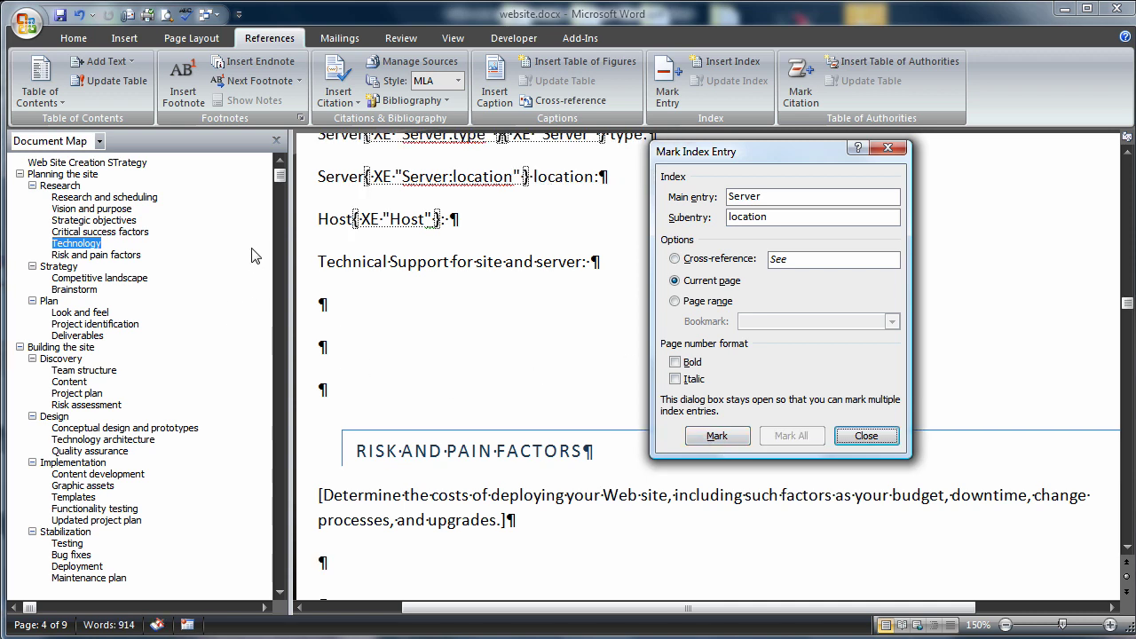
# In the Technology architecture section, mark "databases" with the cross-reference "See Server" and finish marking index entries
pyautogui.click(89, 440)
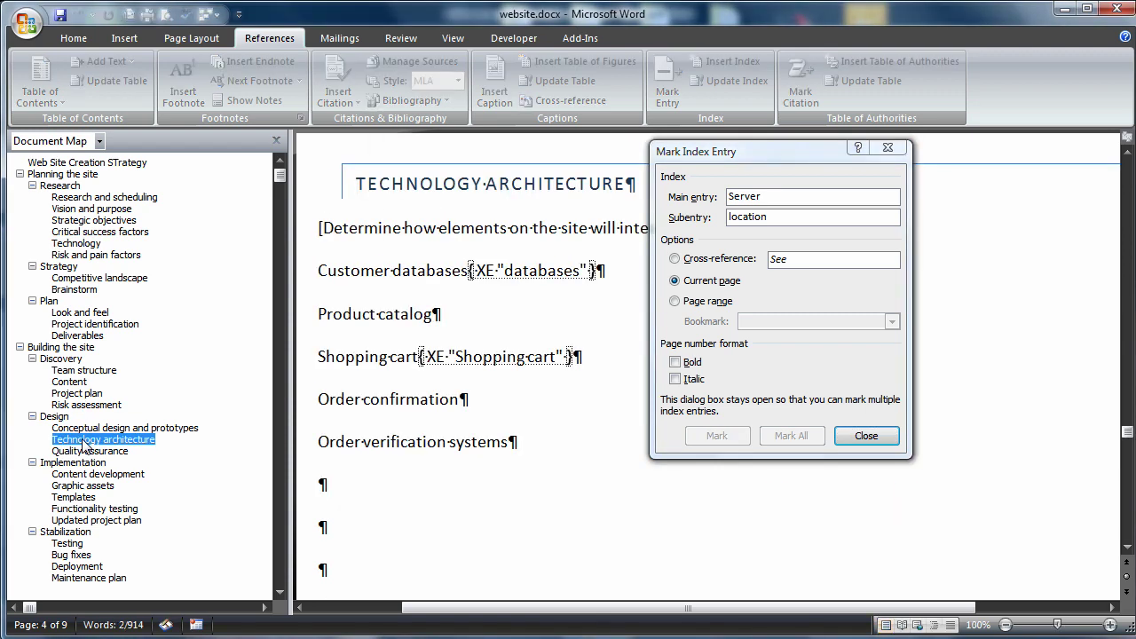
pyautogui.doubleClick(435, 269)
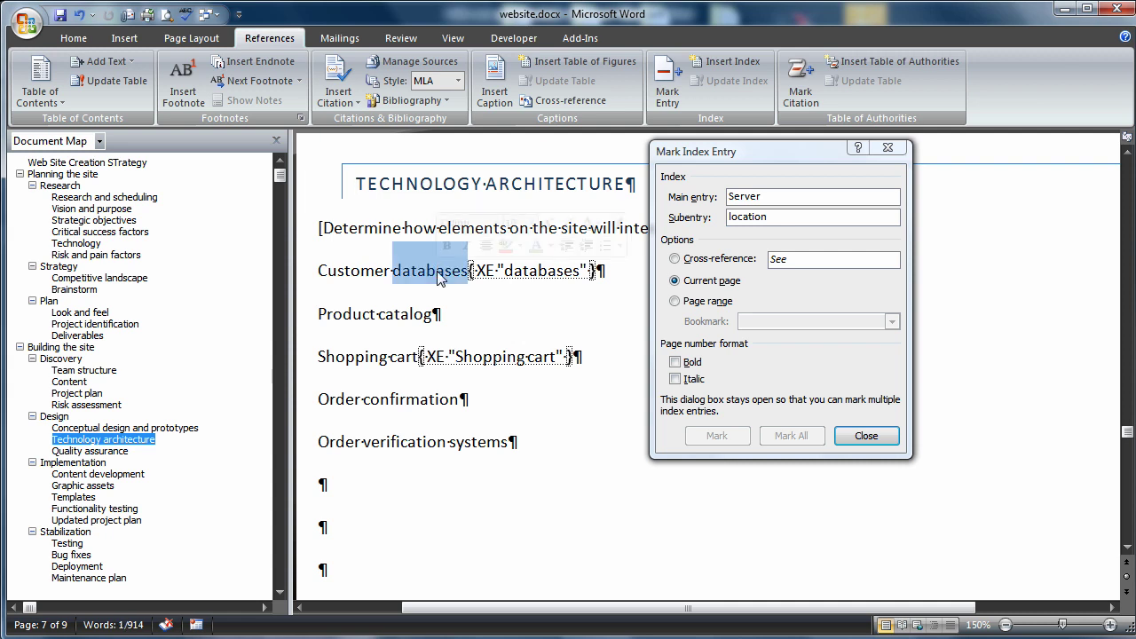
pyautogui.click(750, 147)
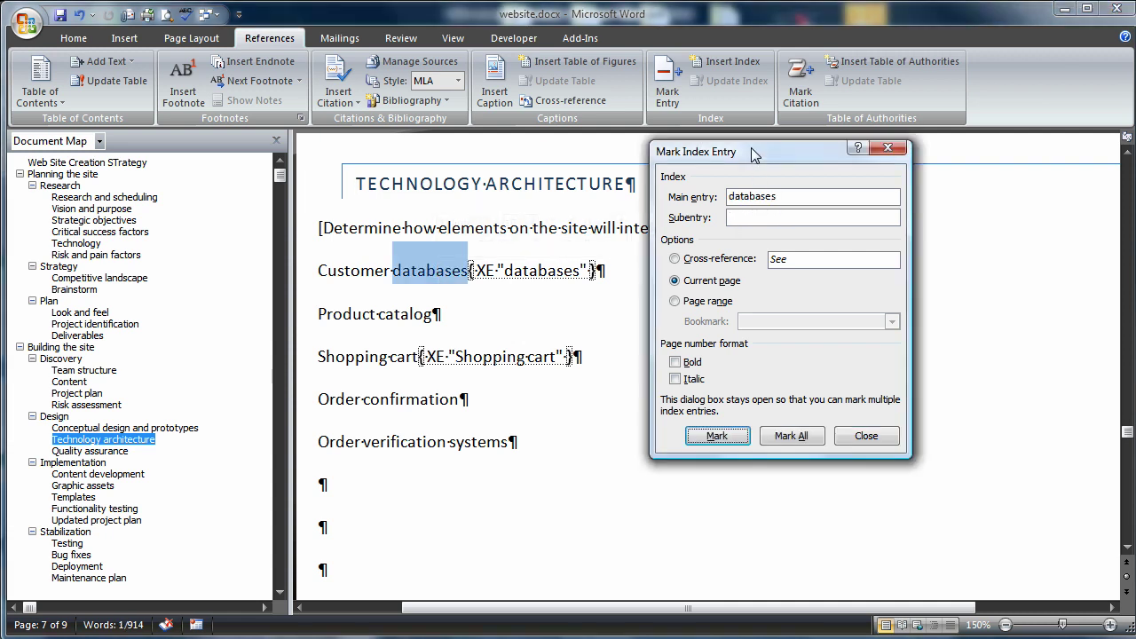
pyautogui.click(701, 259)
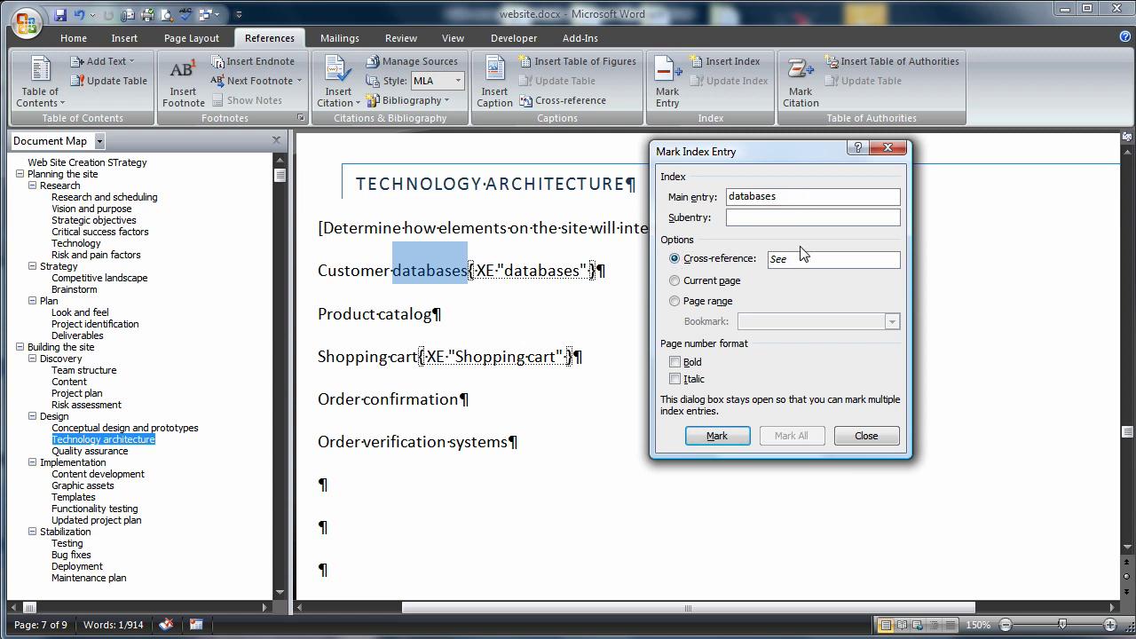
pyautogui.write('Server')
pyautogui.click(717, 435)
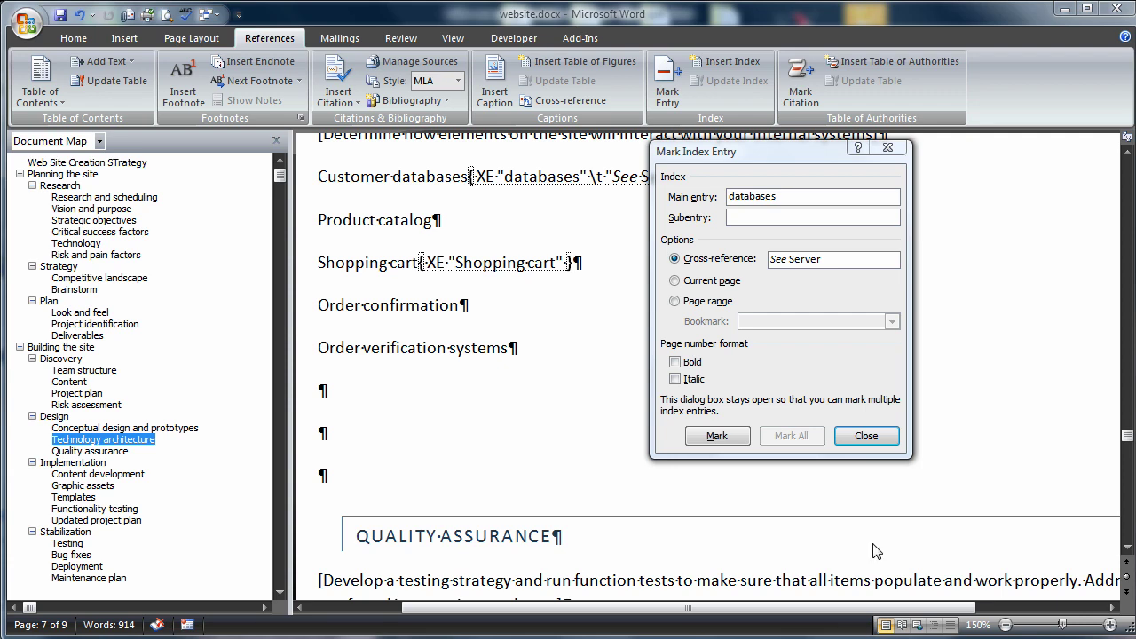
pyautogui.click(866, 438)
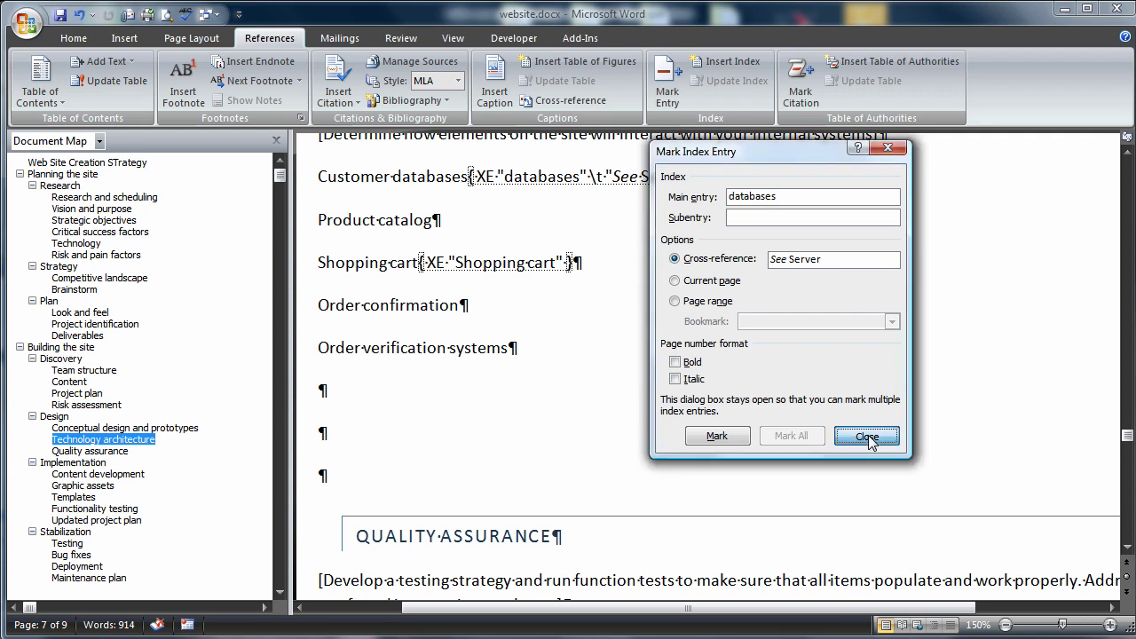
# Hide the Document Map and add a new line with a page break after the Maintenance plan text at the document's end
pyautogui.moveTo(1127, 450); pyautogui.dragTo(1127, 552)
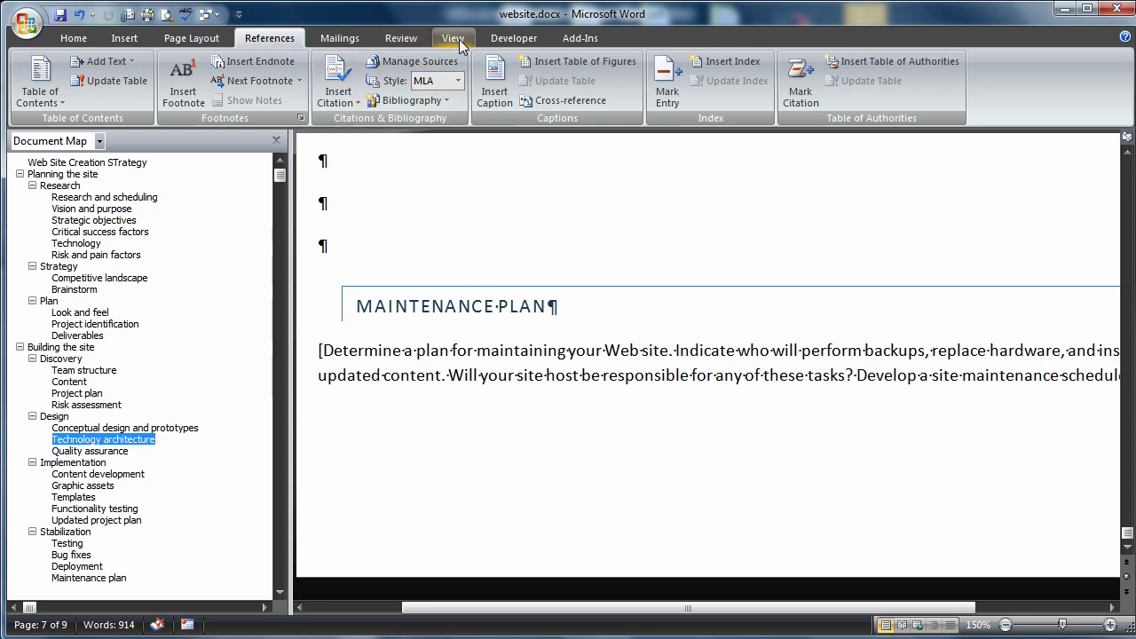
pyautogui.click(276, 140)
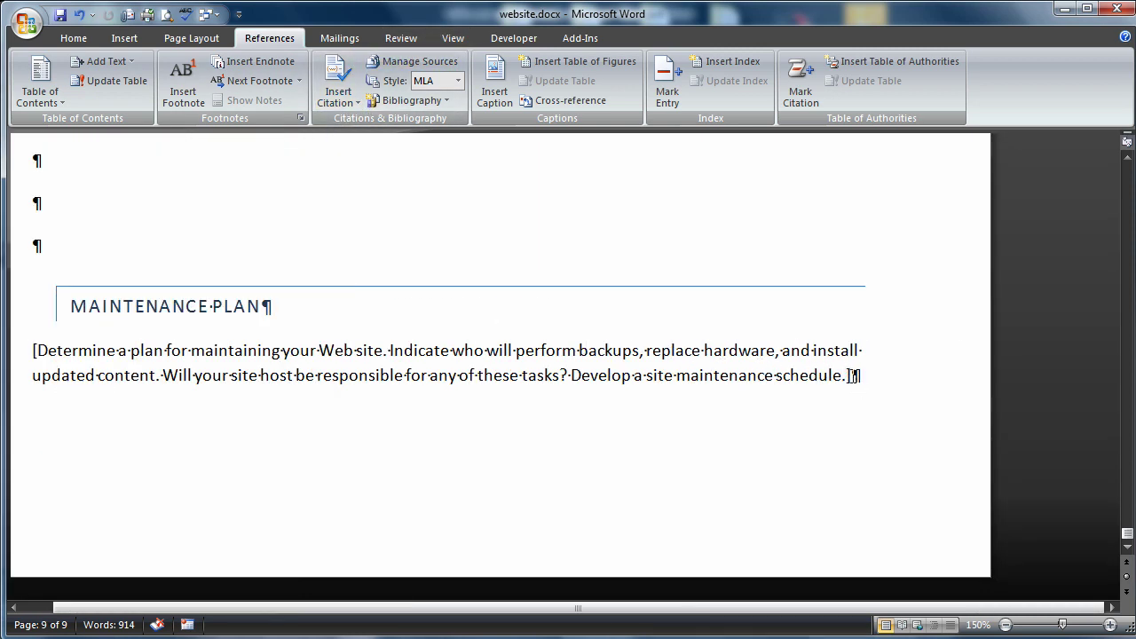
pyautogui.press('Return')
pyautogui.click(134, 42)
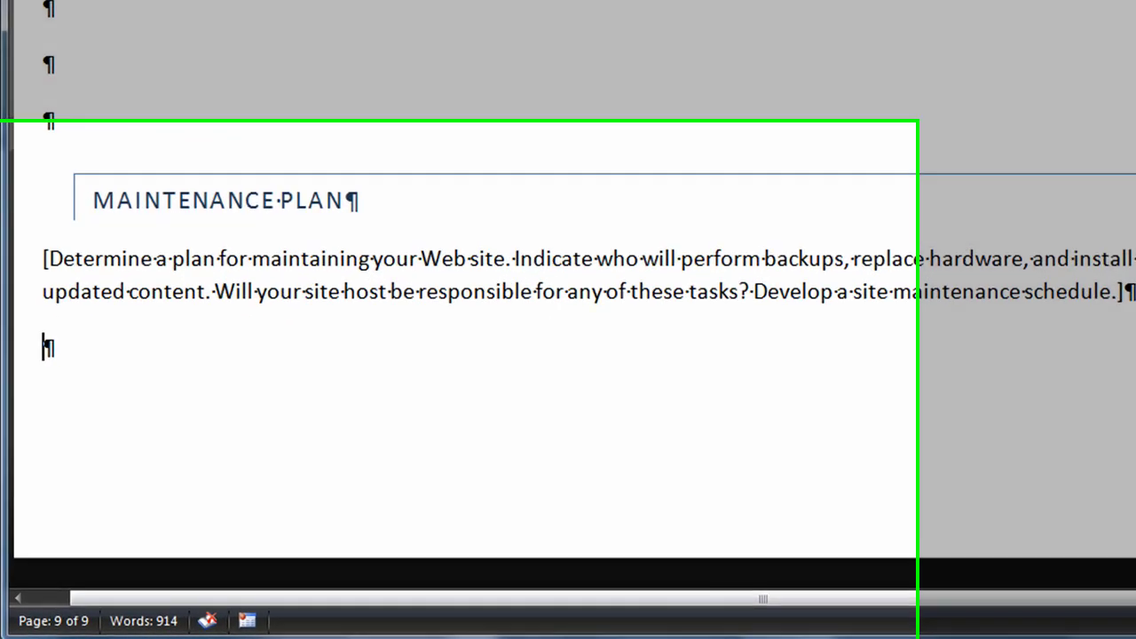
pyautogui.click(107, 96)
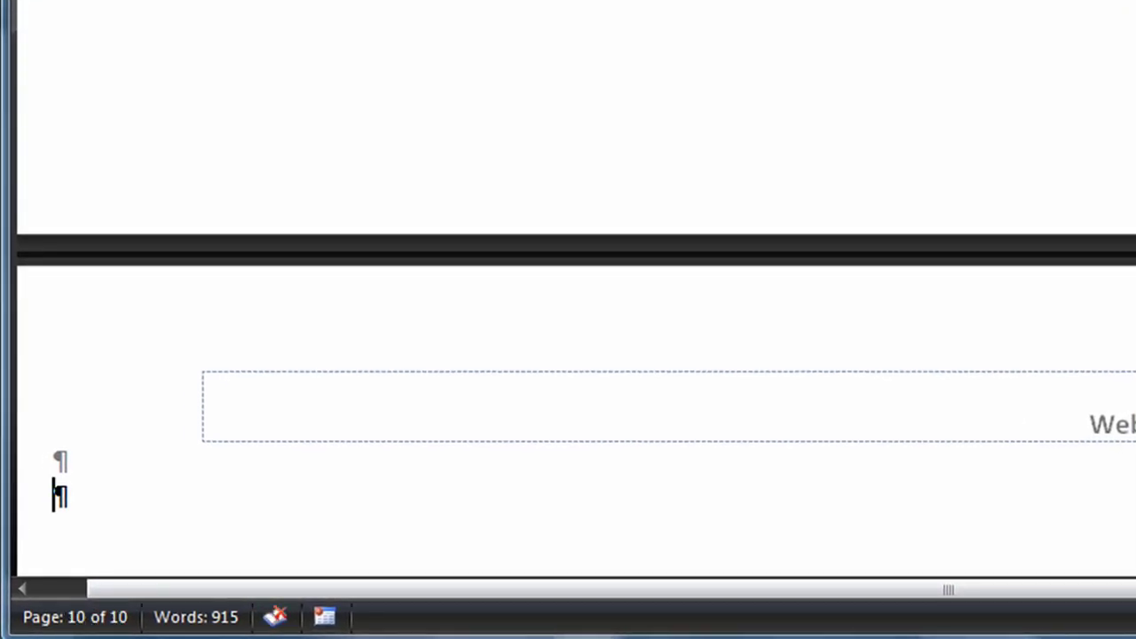
# Add the title "Index" on the new last page in the Heading 1 style, with an empty paragraph below it
pyautogui.write('Index')
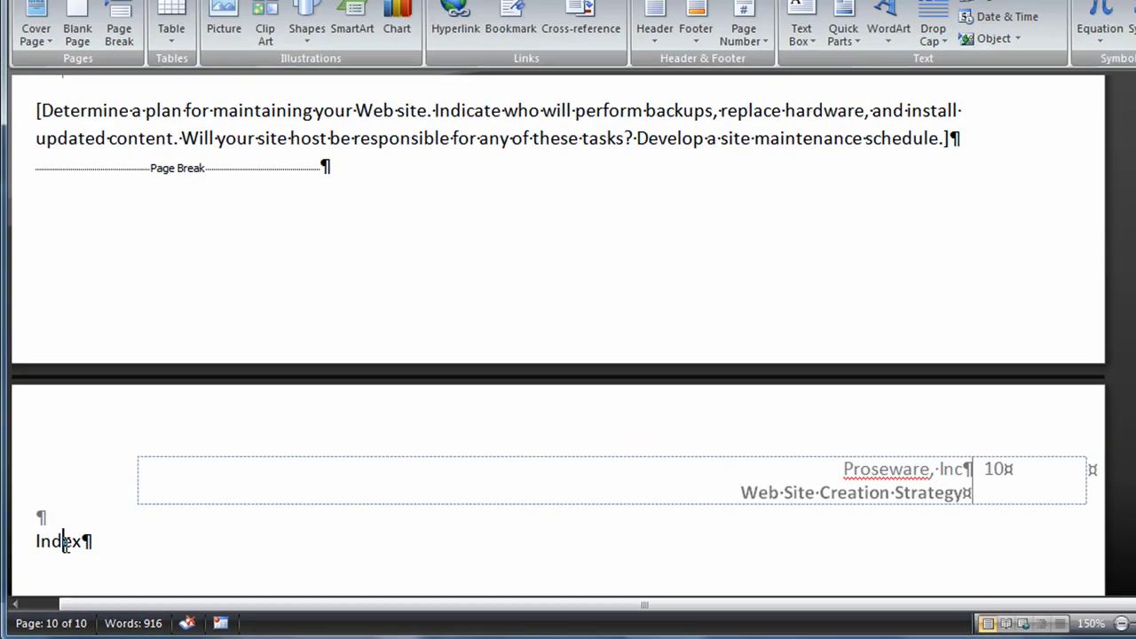
pyautogui.tripleClick(89, 495)
pyautogui.click(73, 38)
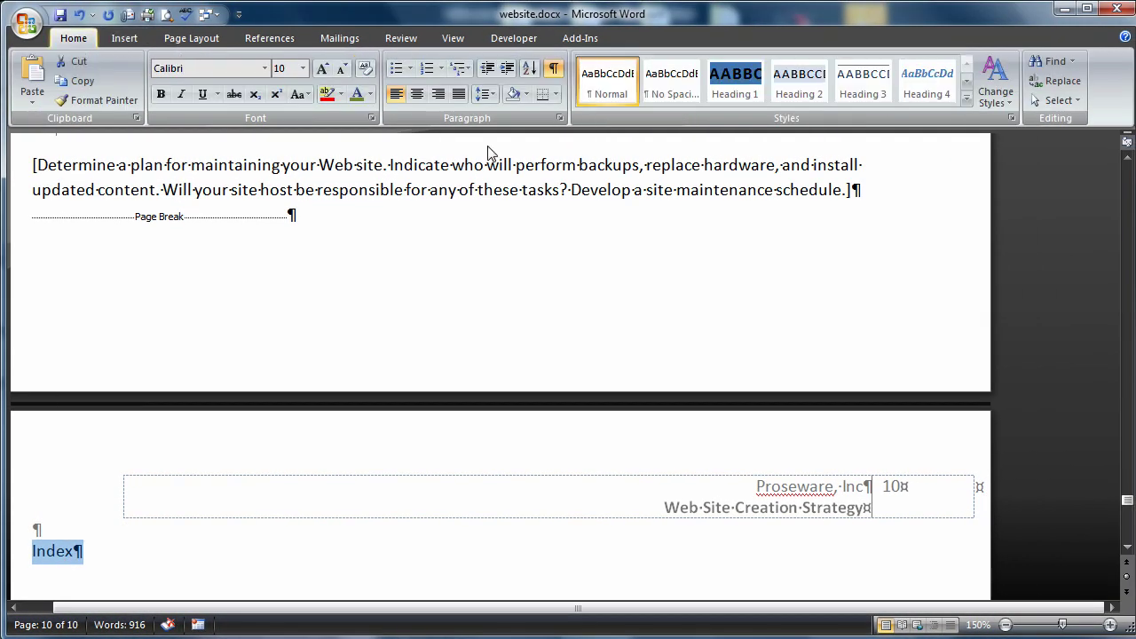
pyautogui.click(734, 80)
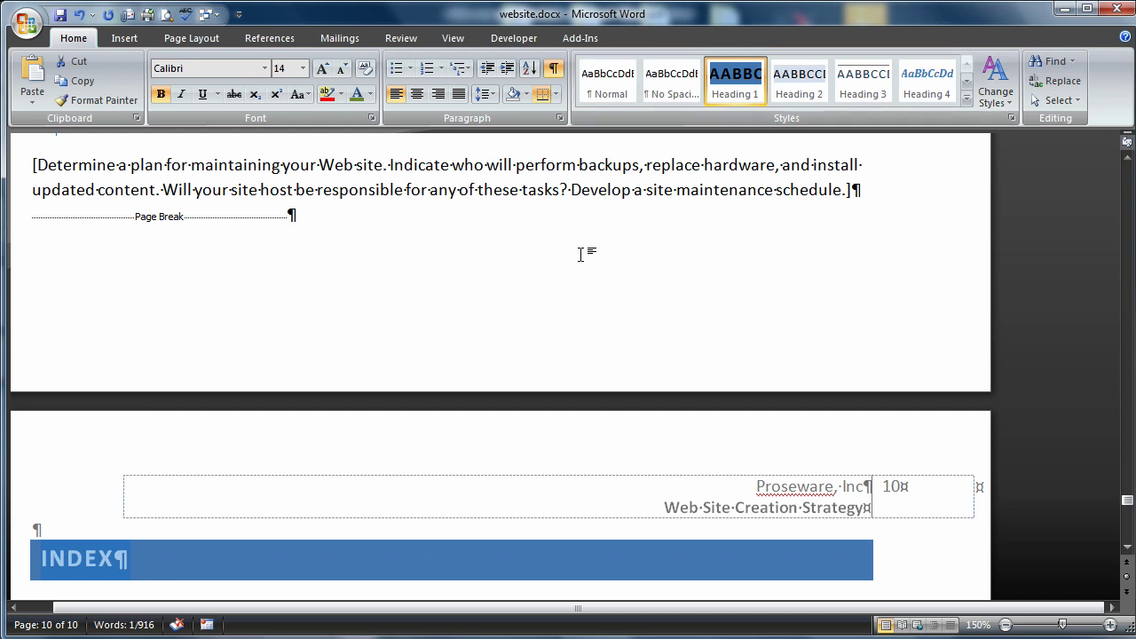
pyautogui.scroll(-1, 581, 255)
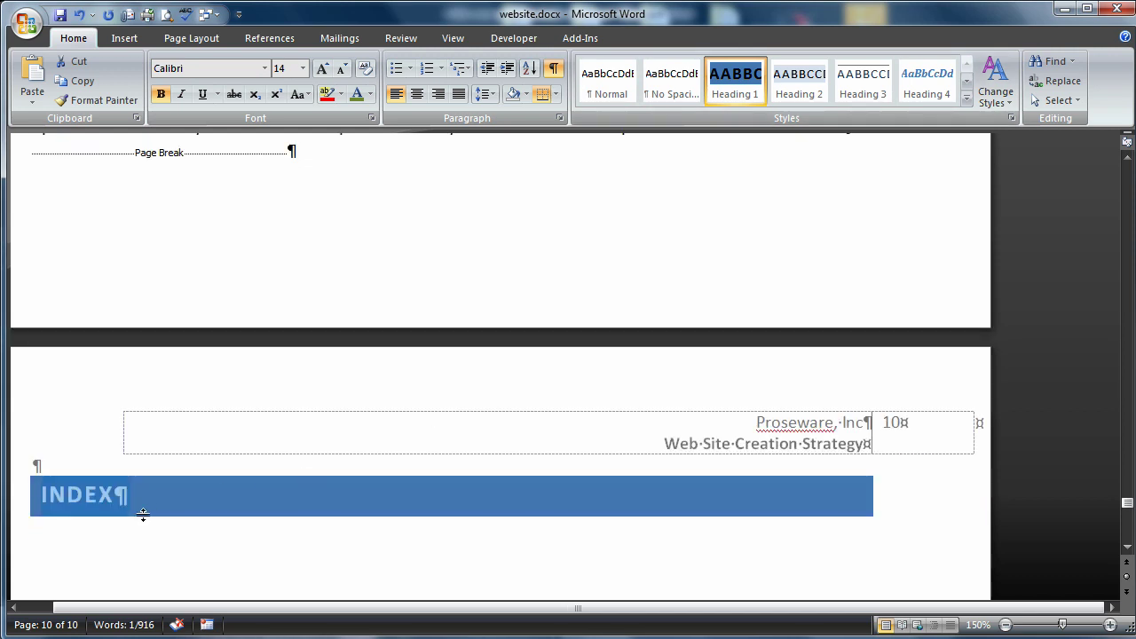
pyautogui.click(114, 492)
pyautogui.press('Return')
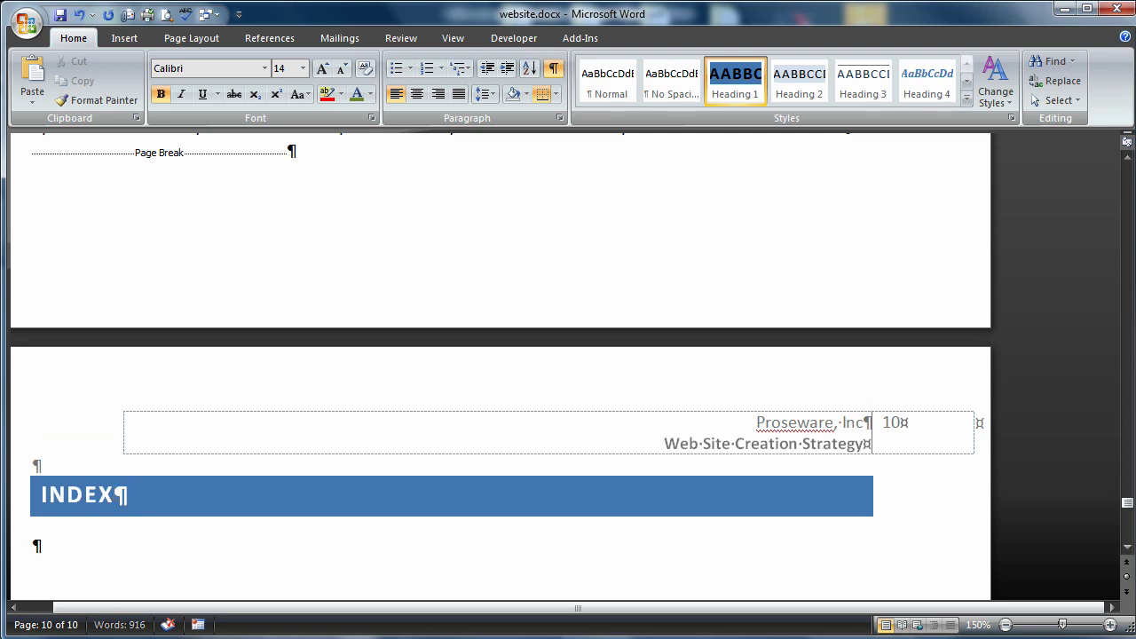
# Insert an indented, one-column index in the Simple format below the Index heading
pyautogui.click(284, 36)
pyautogui.scroll(-5, 481, 335)
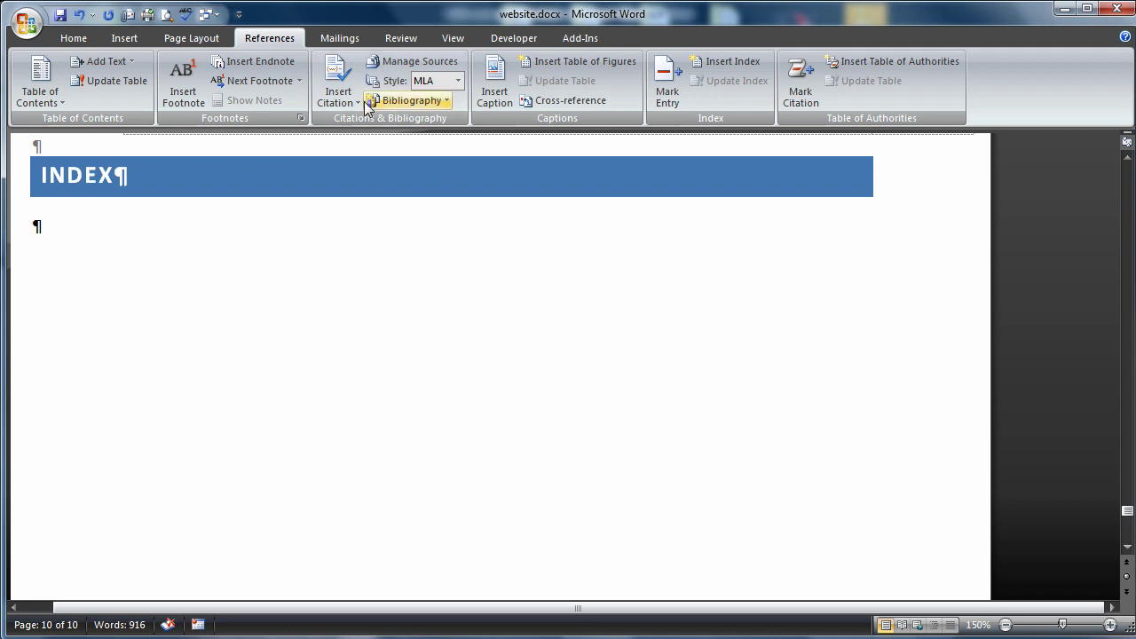
pyautogui.click(737, 61)
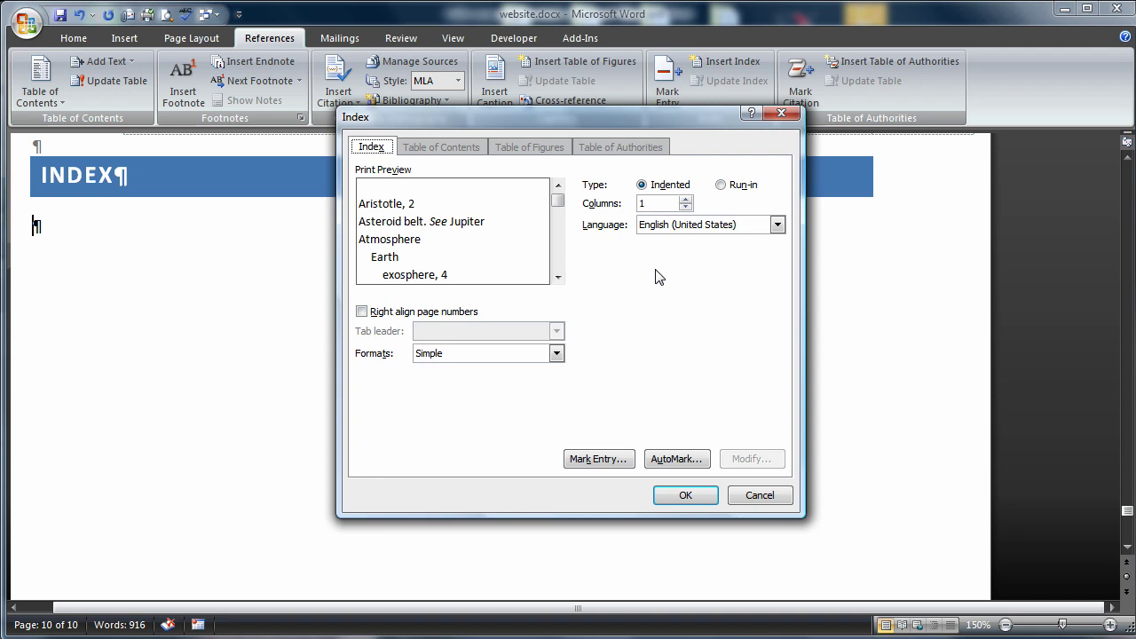
pyautogui.click(685, 204)
pyautogui.click(683, 495)
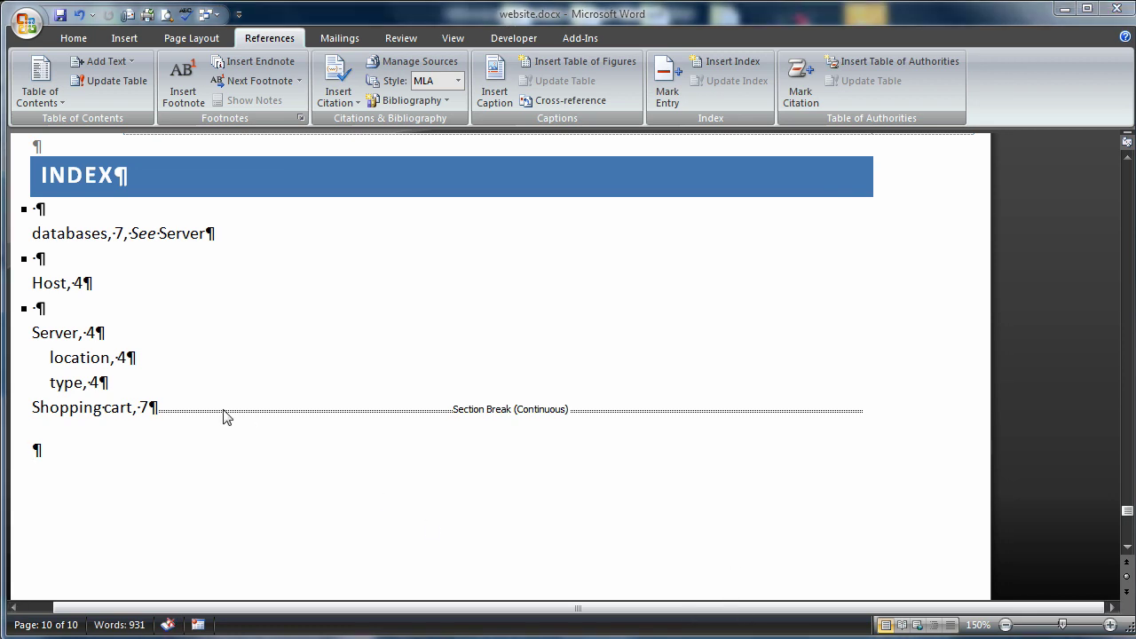
# Replace the existing index with one in the Bulleted format
pyautogui.doubleClick(64, 337)
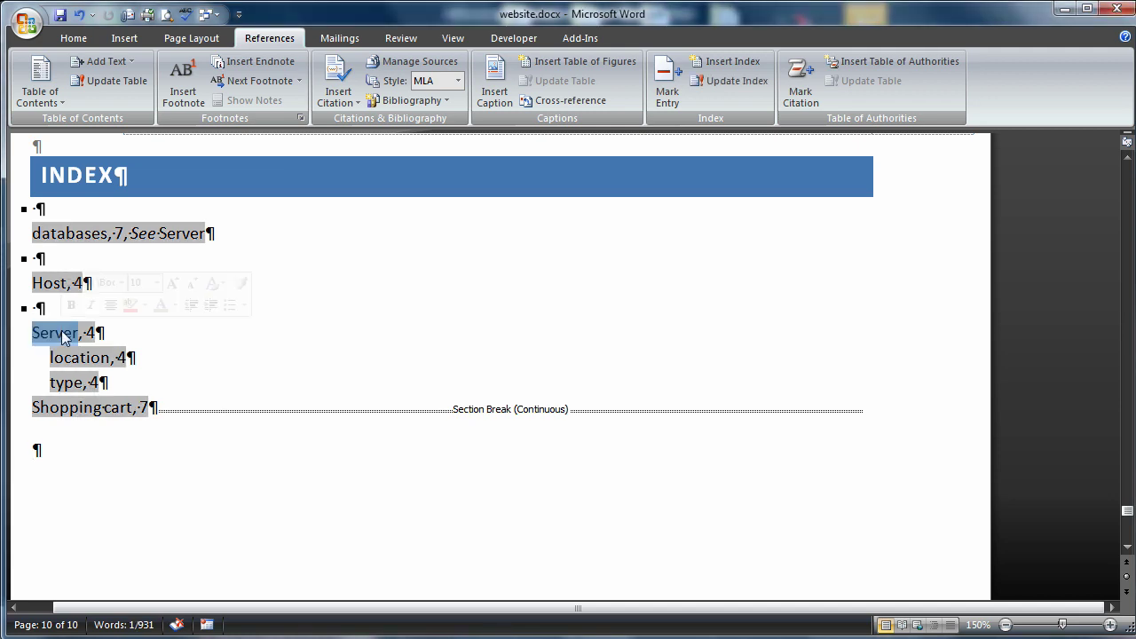
pyautogui.click(752, 64)
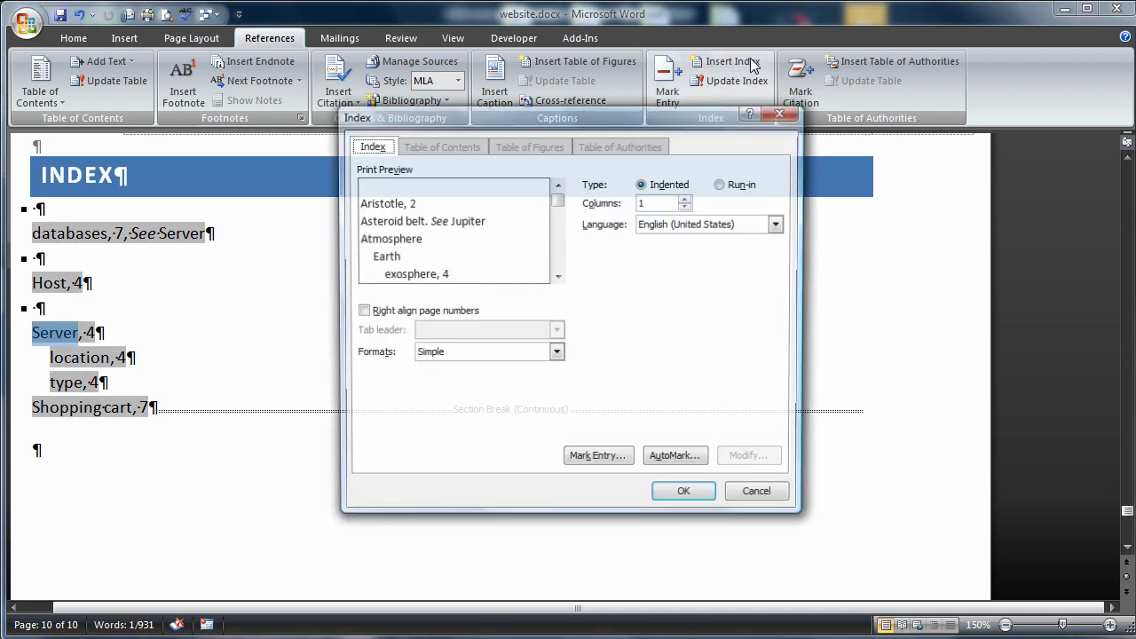
pyautogui.click(556, 353)
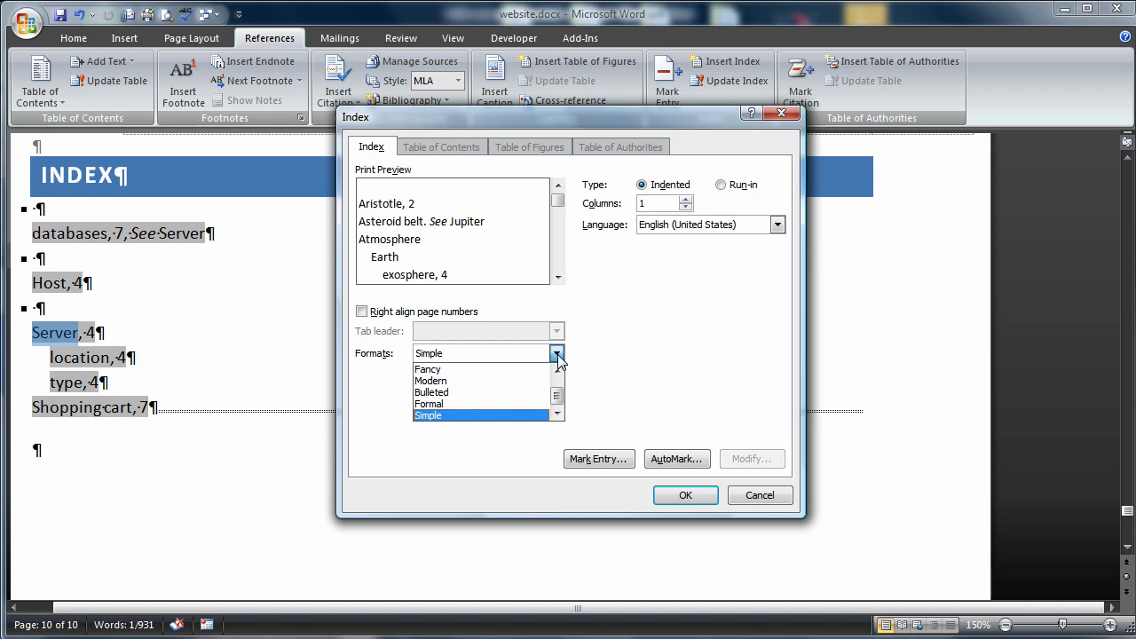
pyautogui.click(526, 393)
pyautogui.click(685, 495)
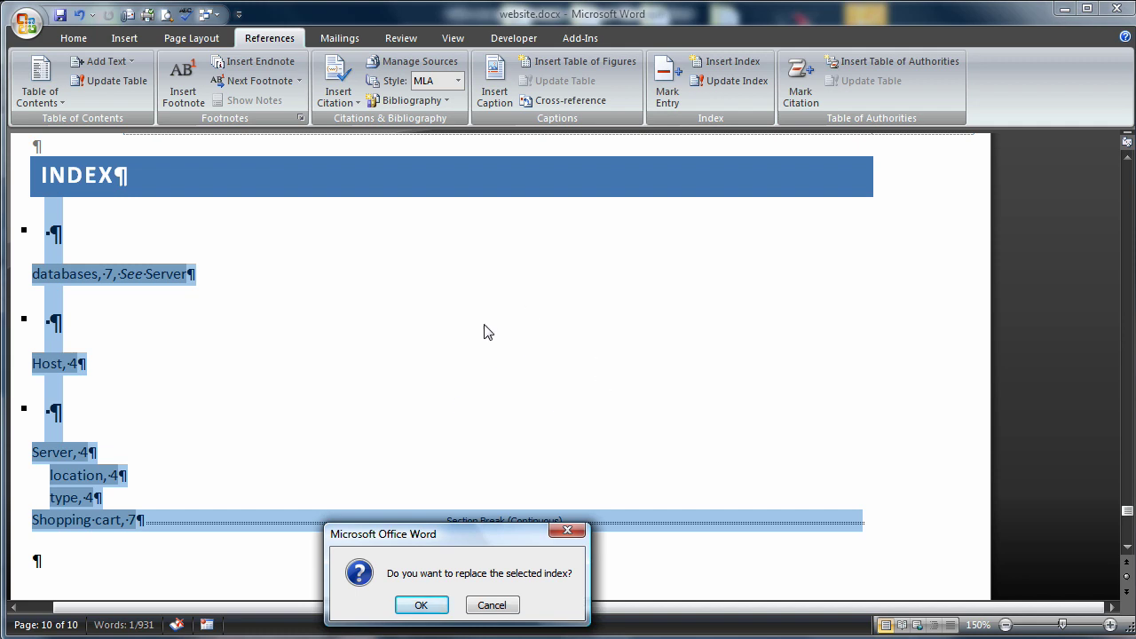
pyautogui.click(420, 606)
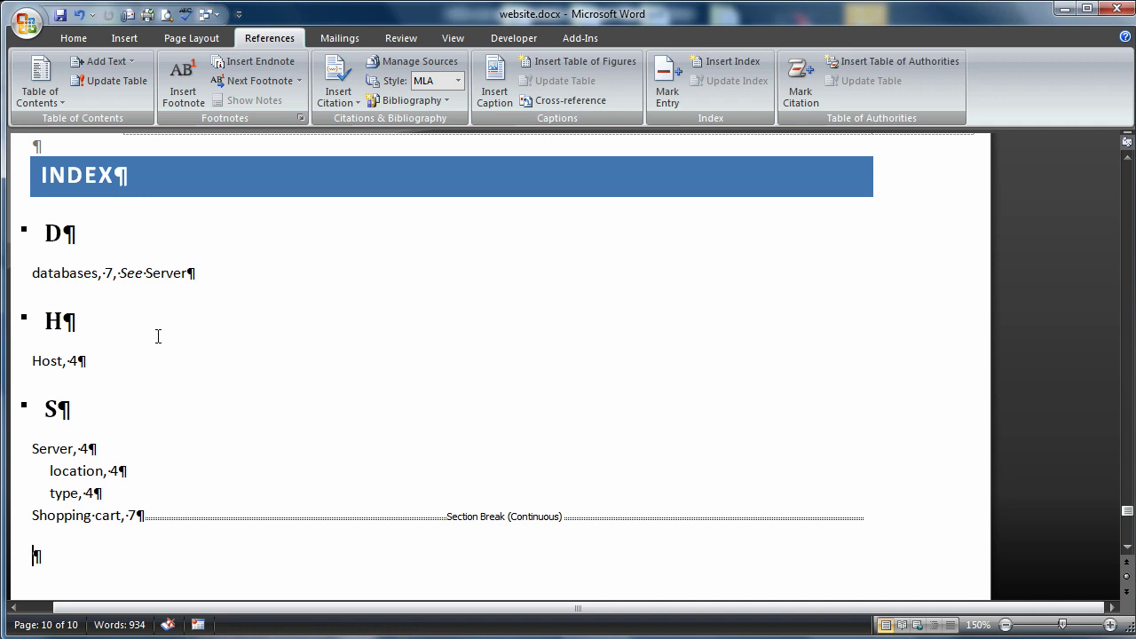
# Replace the existing index on the last page with one in the Simple format
pyautogui.click(78, 351)
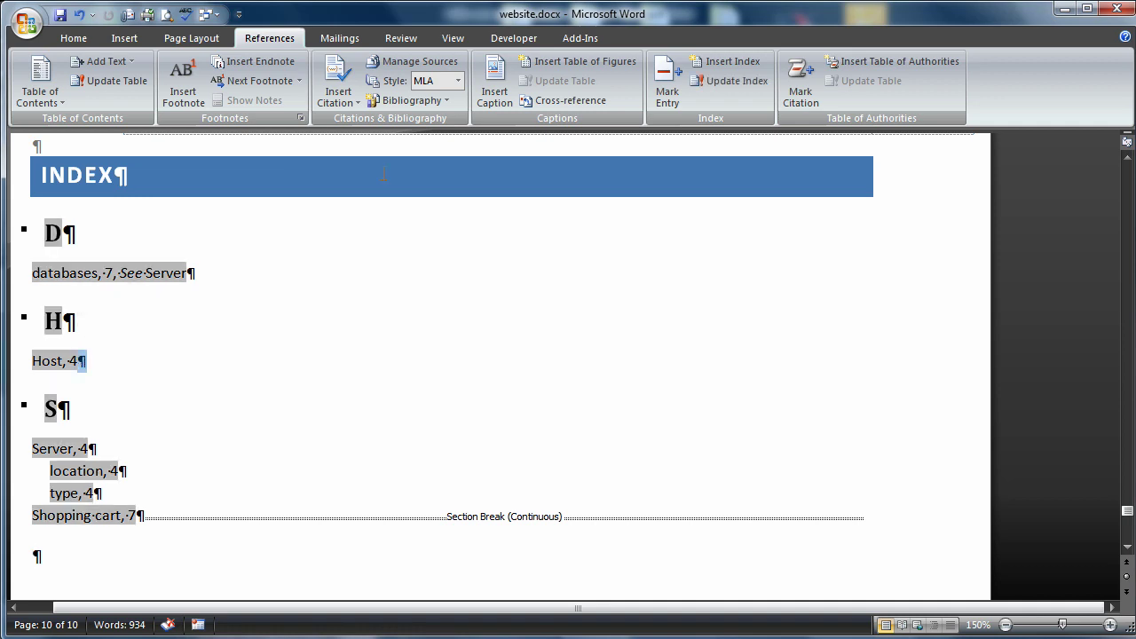
pyautogui.click(728, 59)
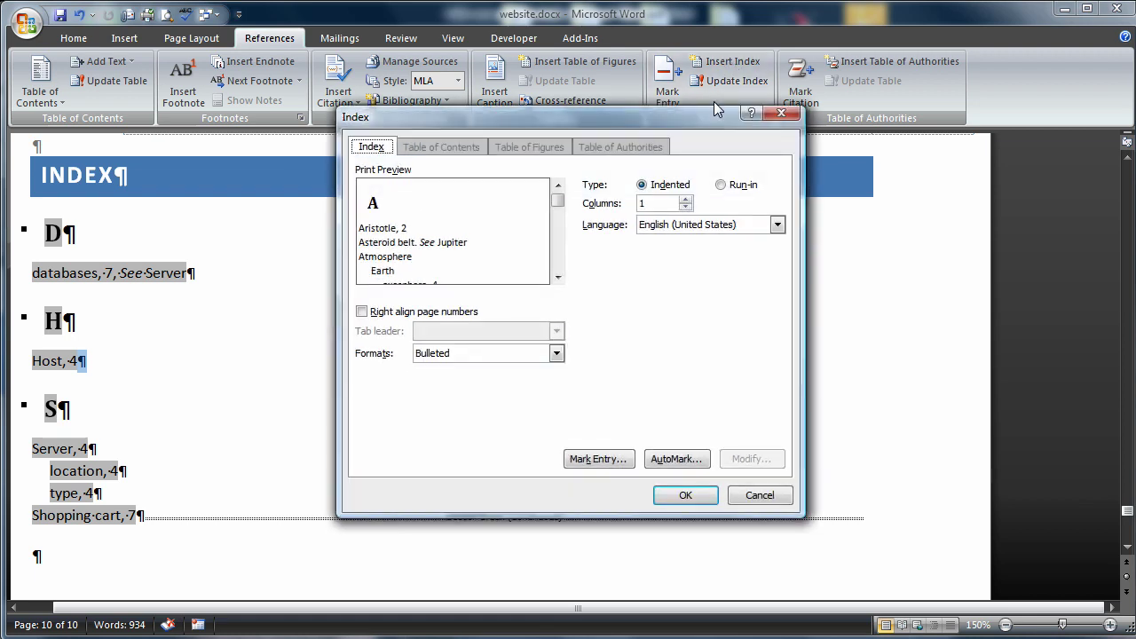
pyautogui.click(557, 354)
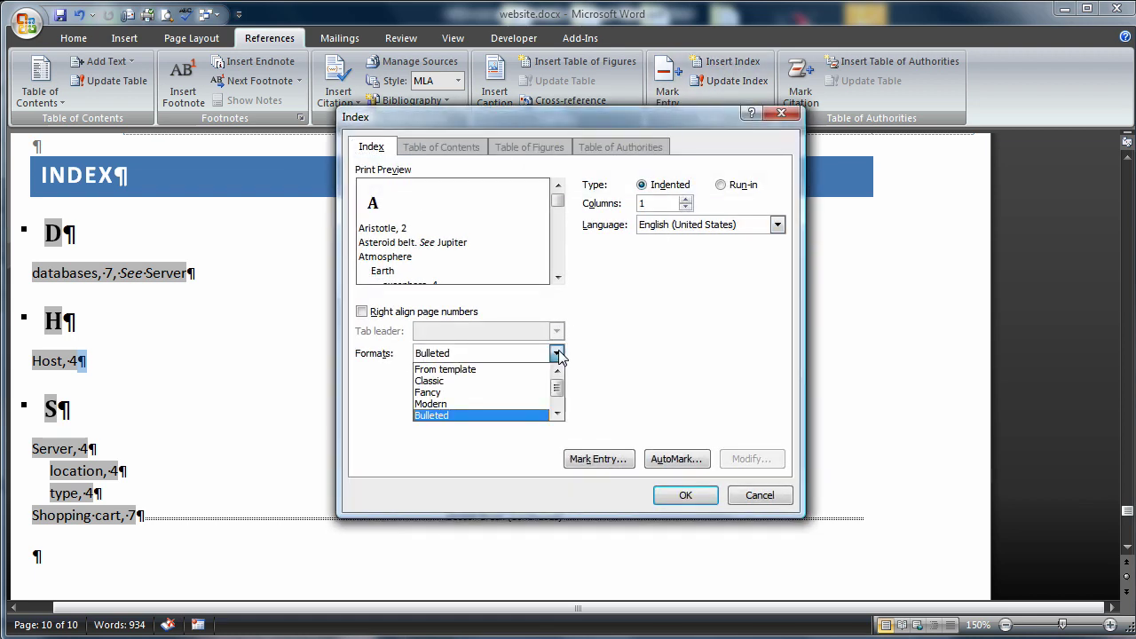
pyautogui.click(556, 414)
pyautogui.click(556, 415)
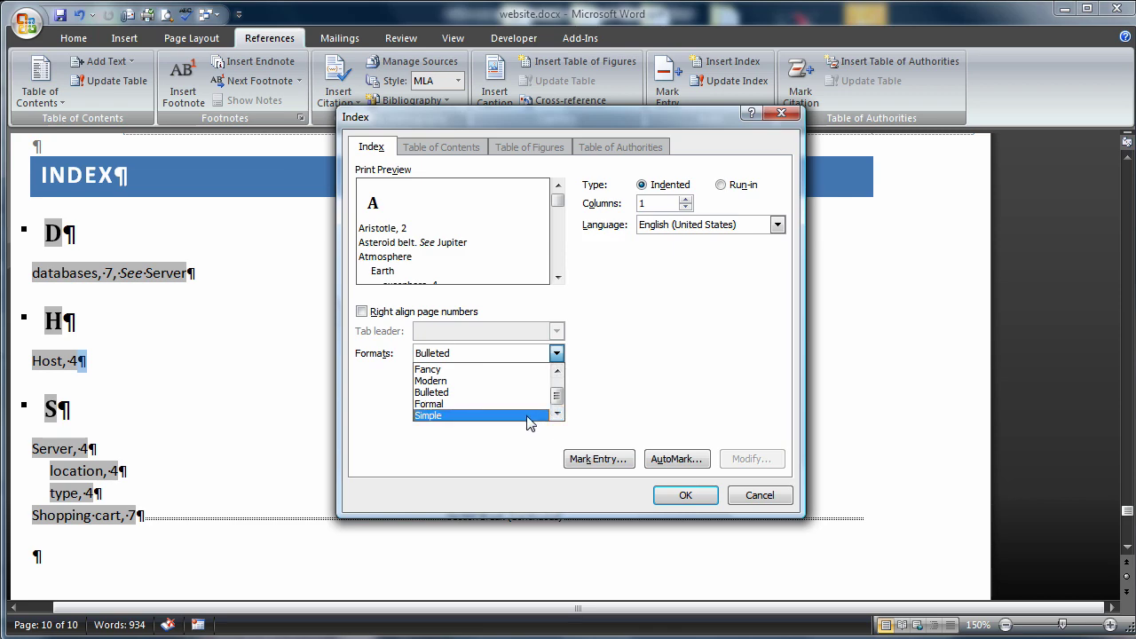
pyautogui.click(527, 416)
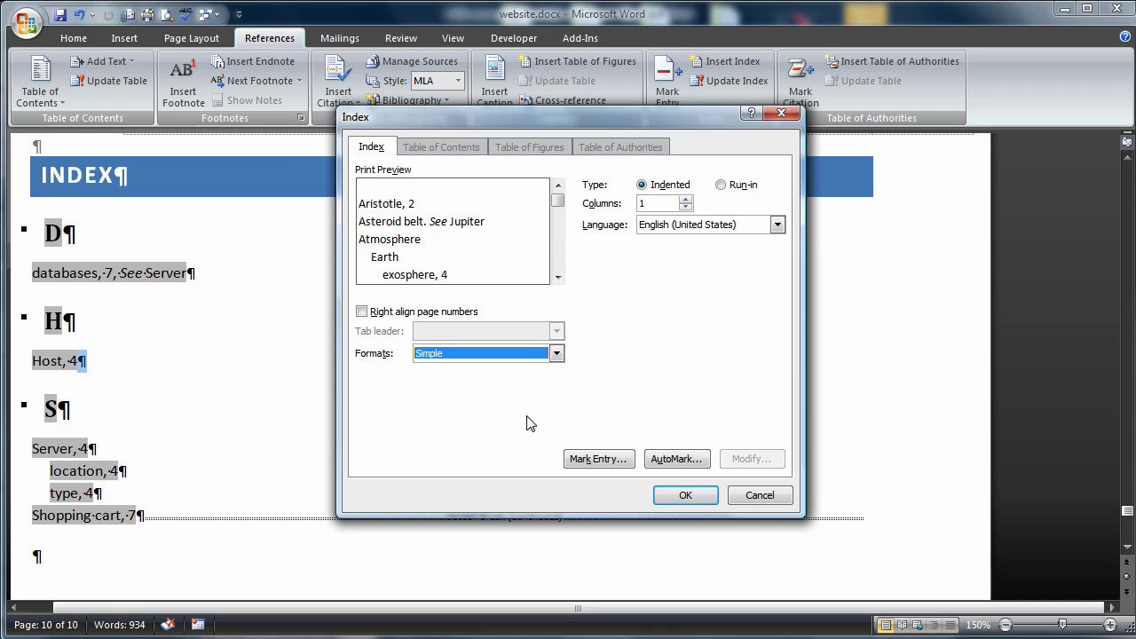
pyautogui.click(681, 496)
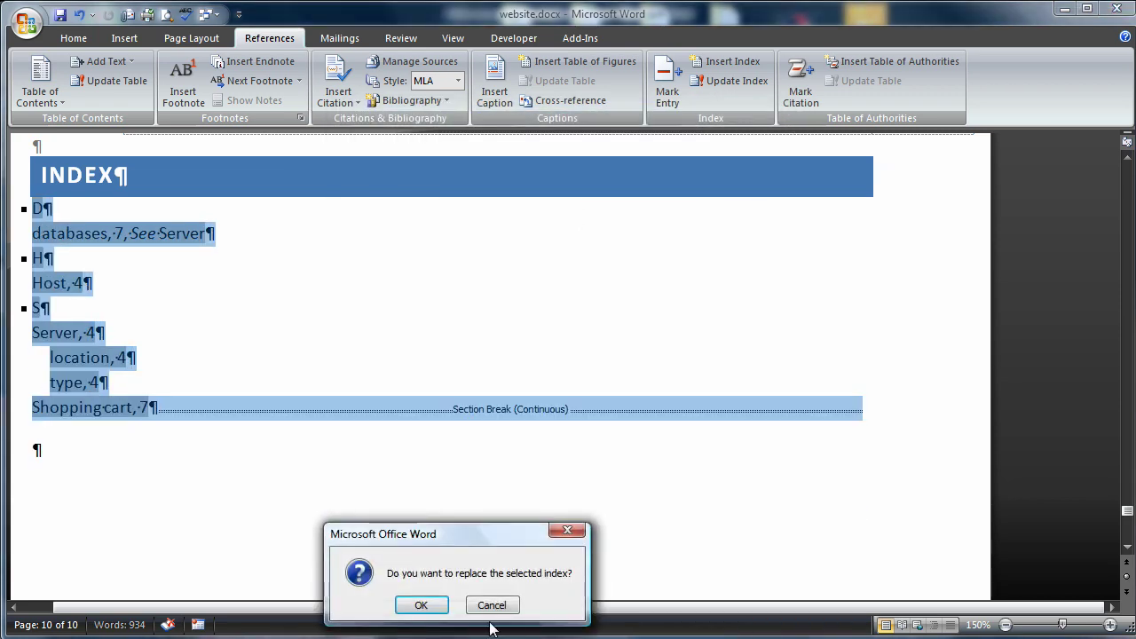
pyautogui.click(421, 605)
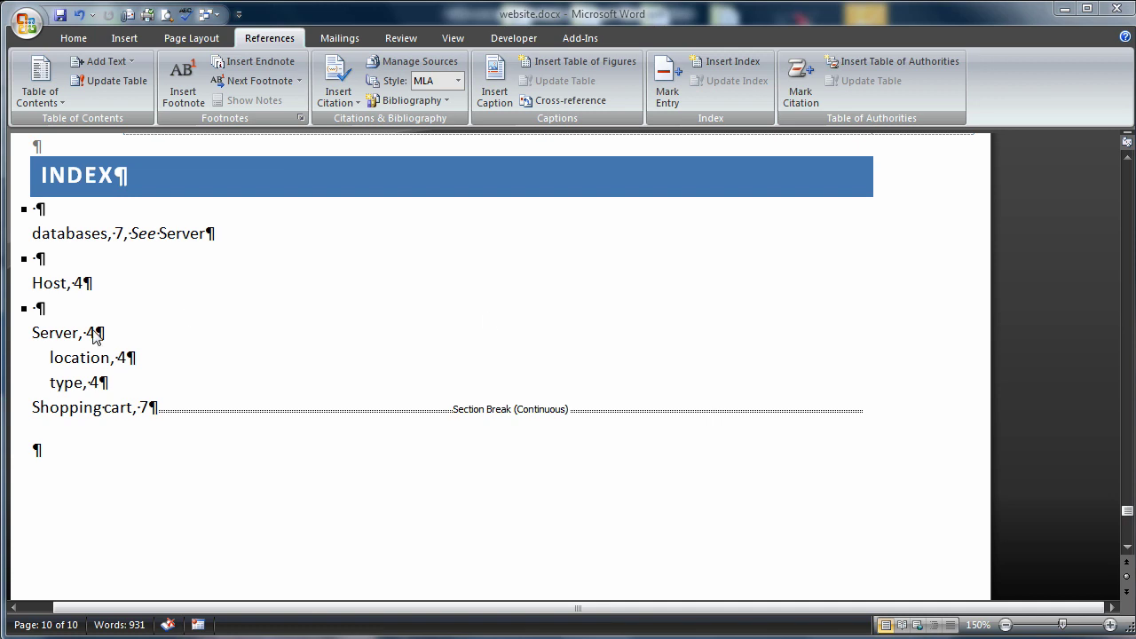
# In the Technology section's "Server:type" index entry field, change the subentry to "Type" and make the main entry "Server" bold
pyautogui.click(456, 40)
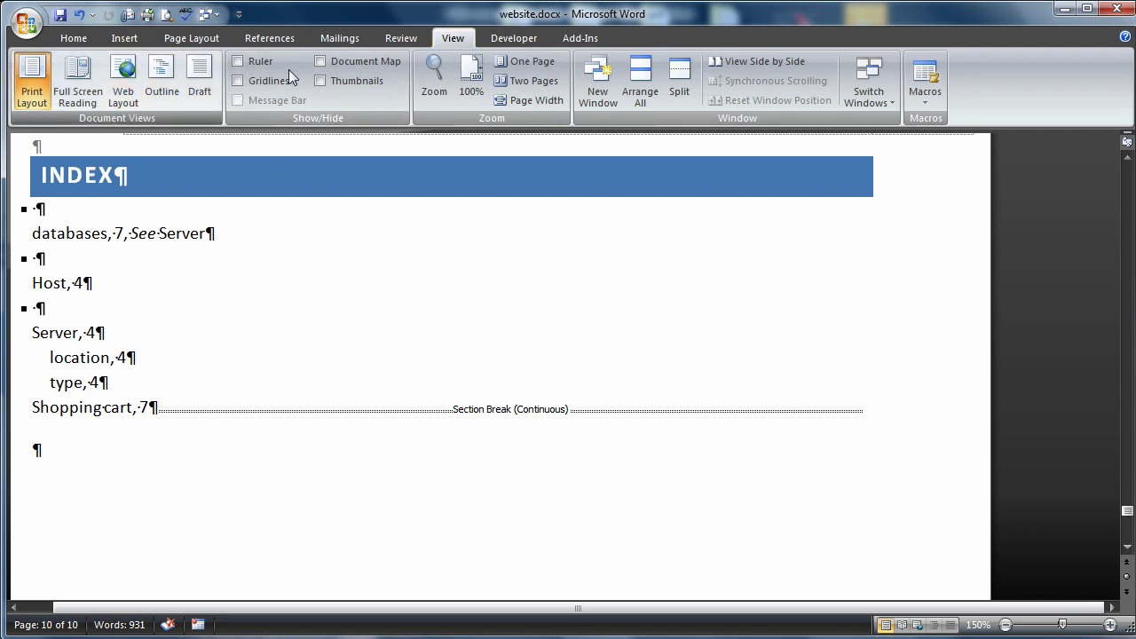
pyautogui.click(361, 64)
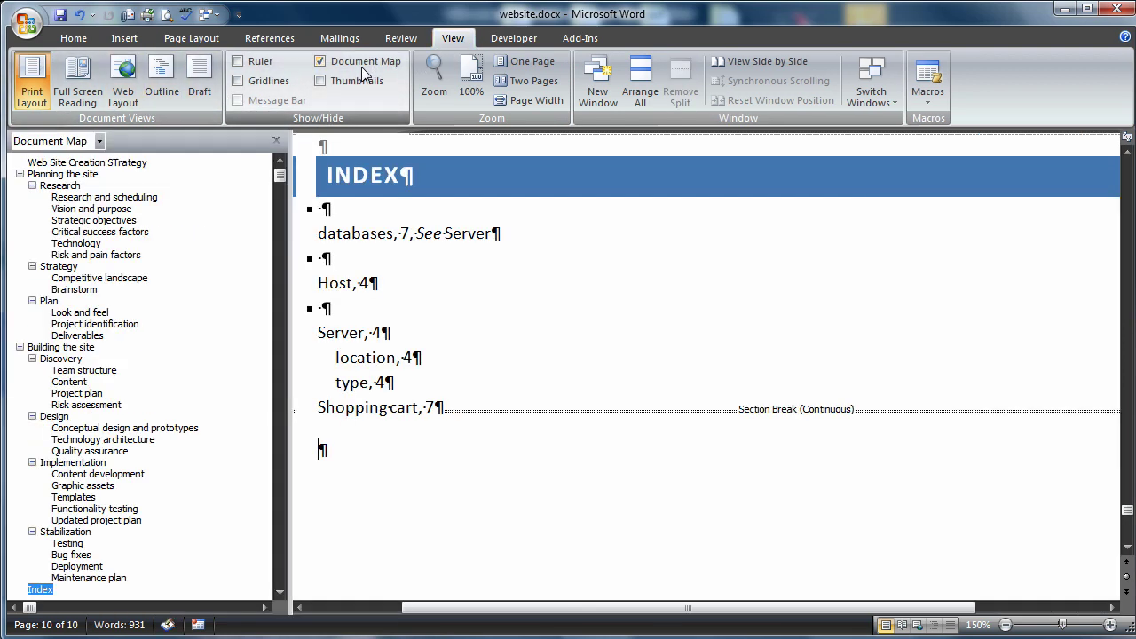
pyautogui.click(71, 245)
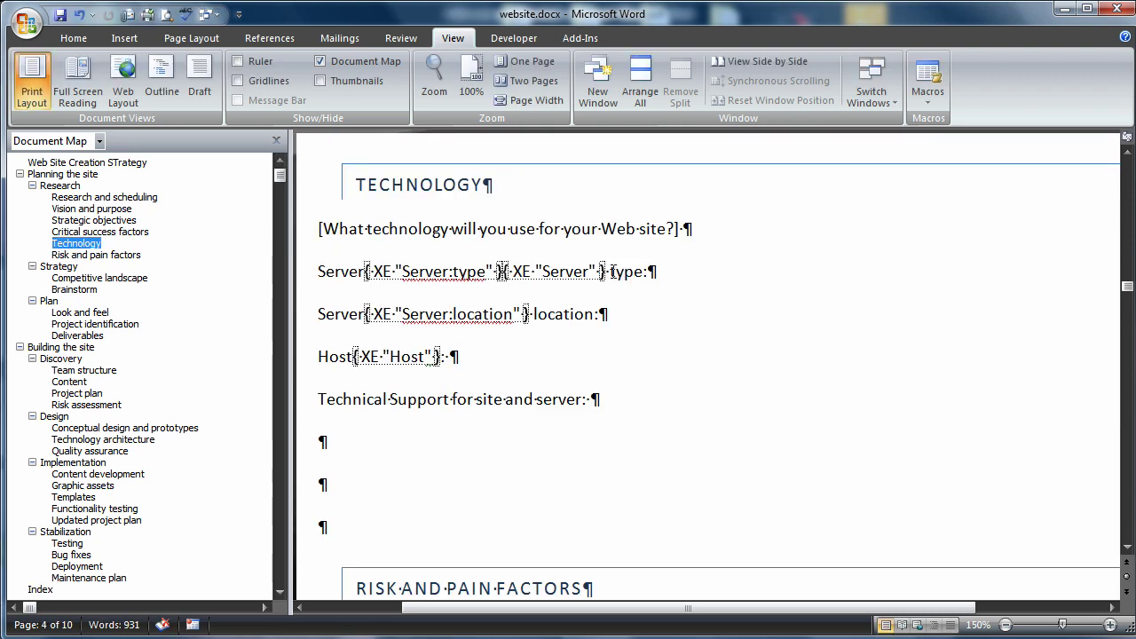
pyautogui.moveTo(609, 271); pyautogui.dragTo(615, 270)
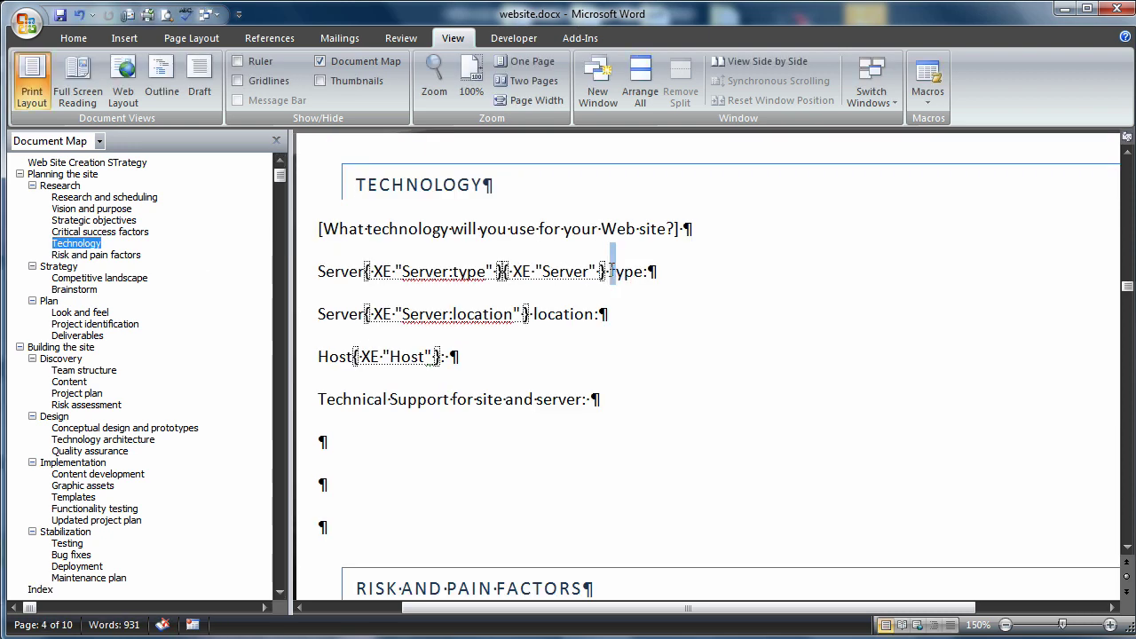
pyautogui.click(456, 280)
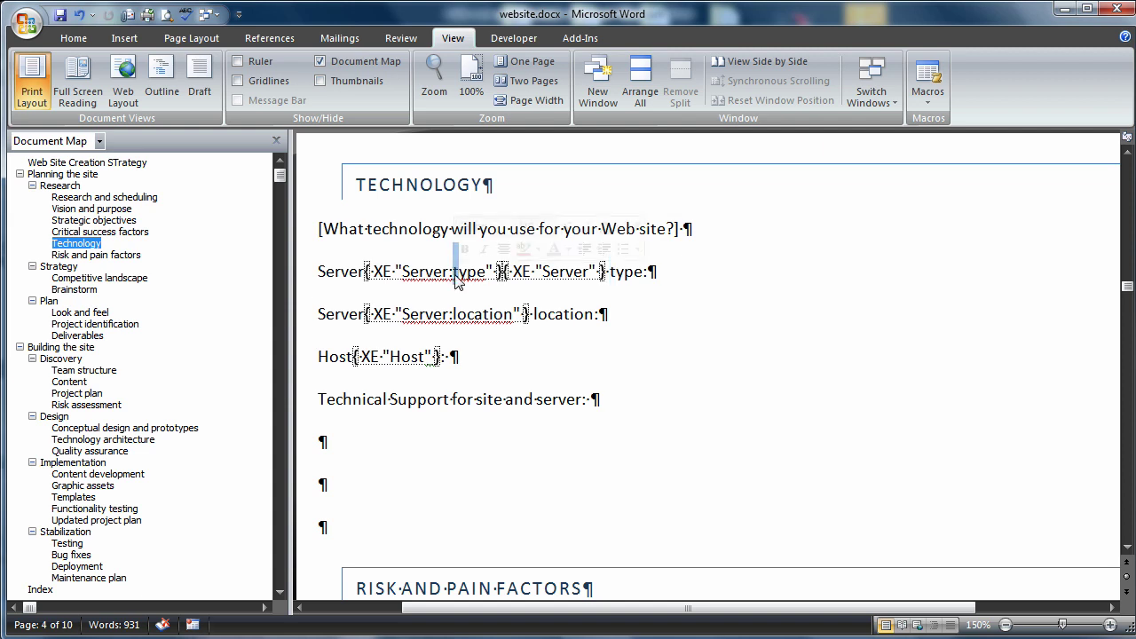
pyautogui.write('T')
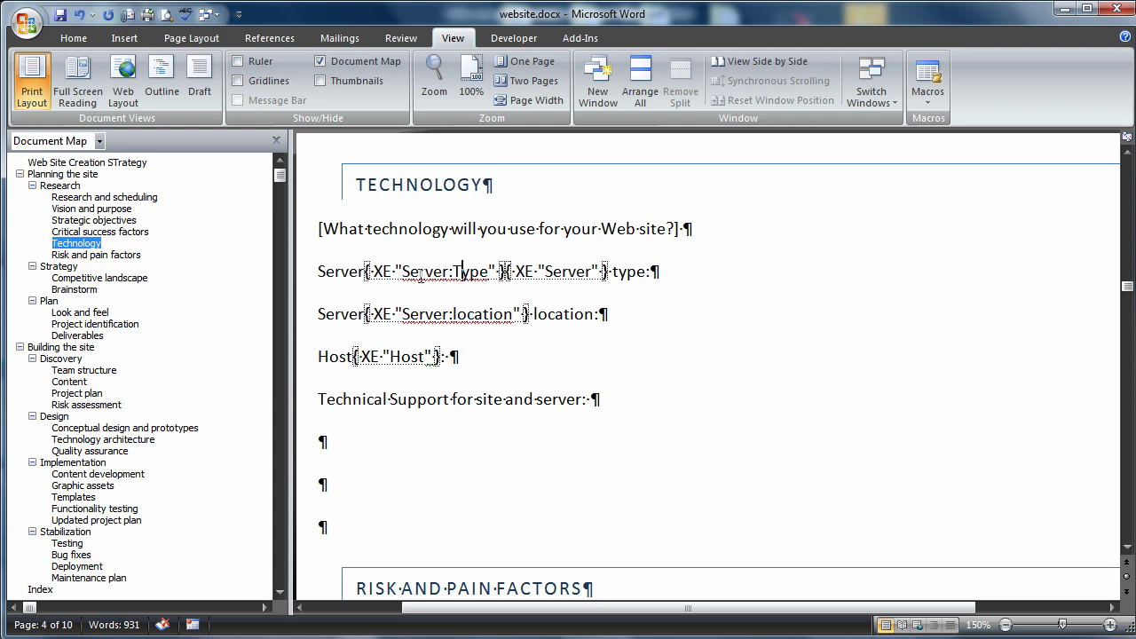
pyautogui.doubleClick(420, 276)
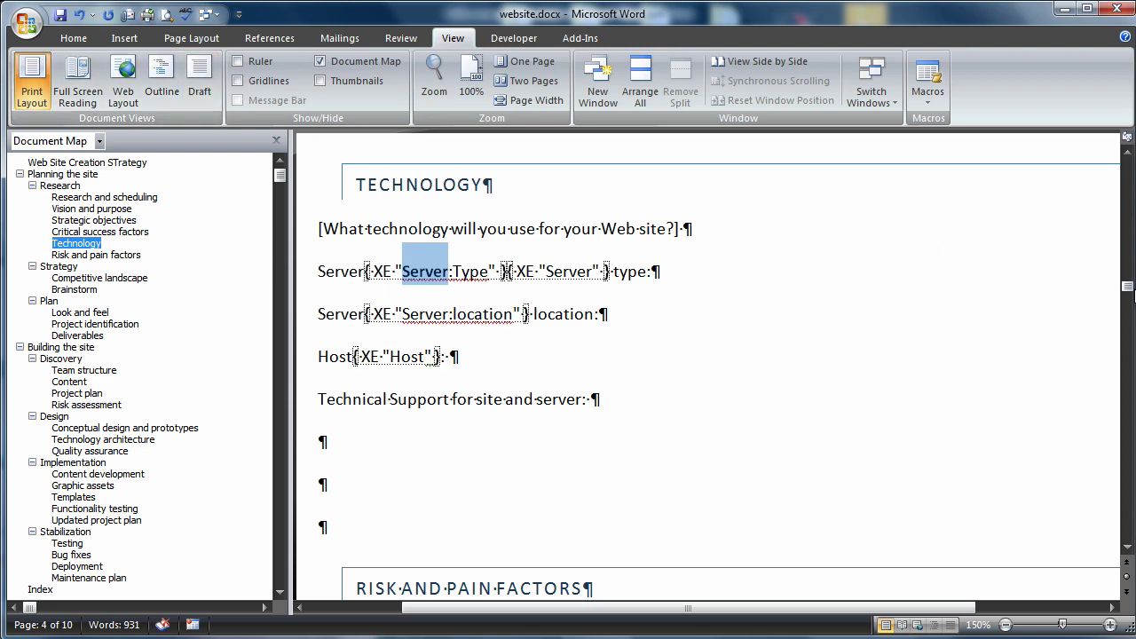
# Hide the Document Map and update the index on the last page
pyautogui.click(277, 142)
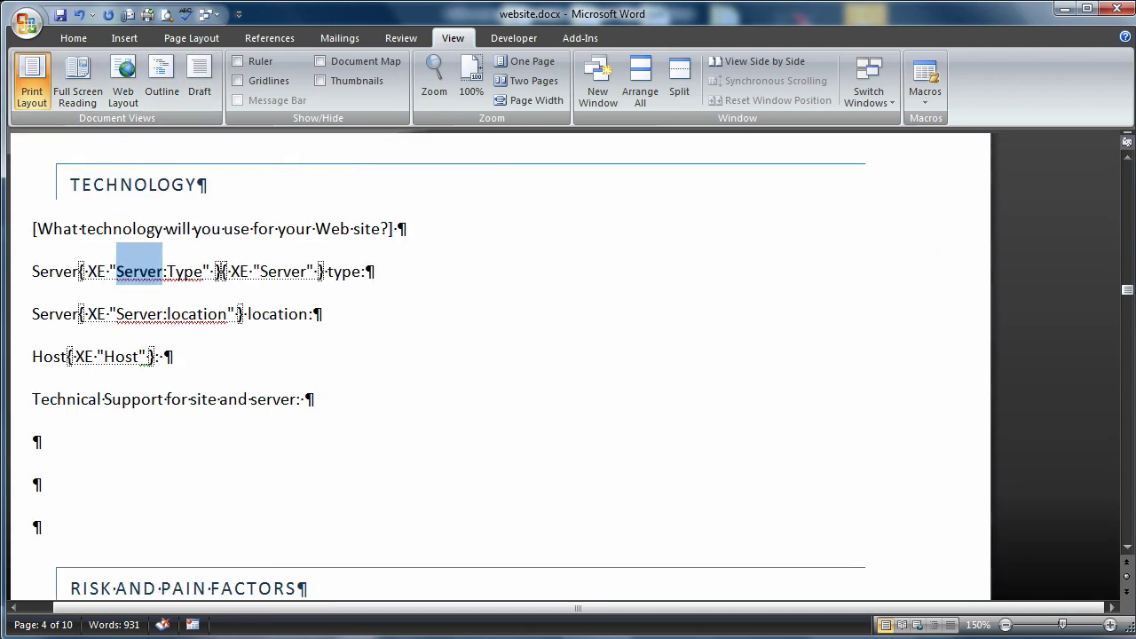
pyautogui.moveTo(1127, 291); pyautogui.dragTo(1127, 530)
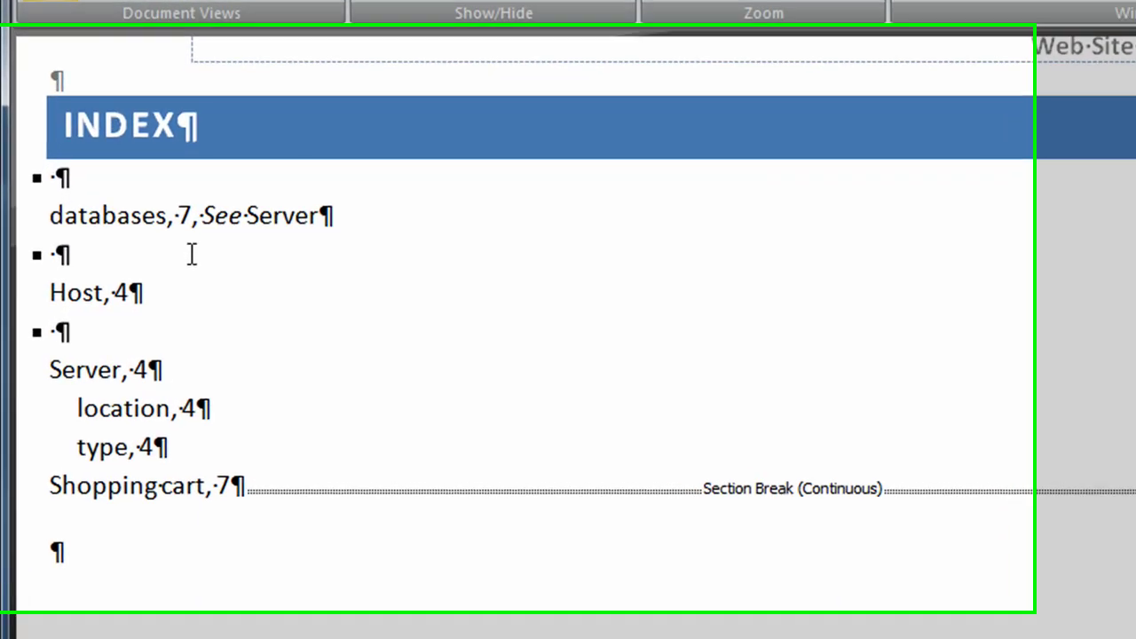
pyautogui.click(126, 273)
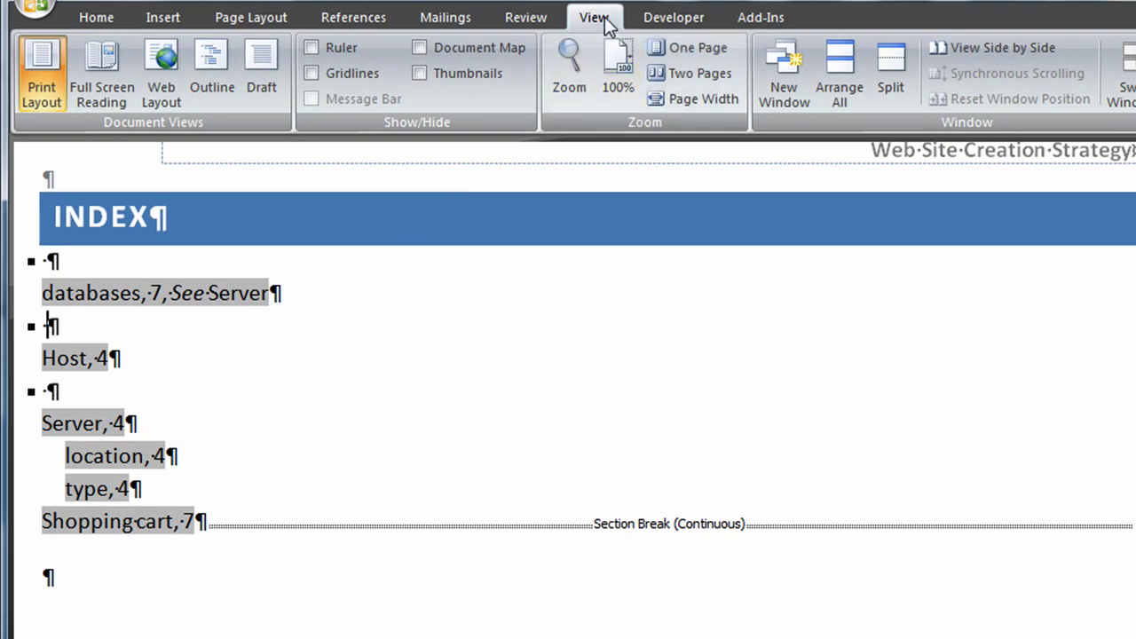
pyautogui.click(359, 20)
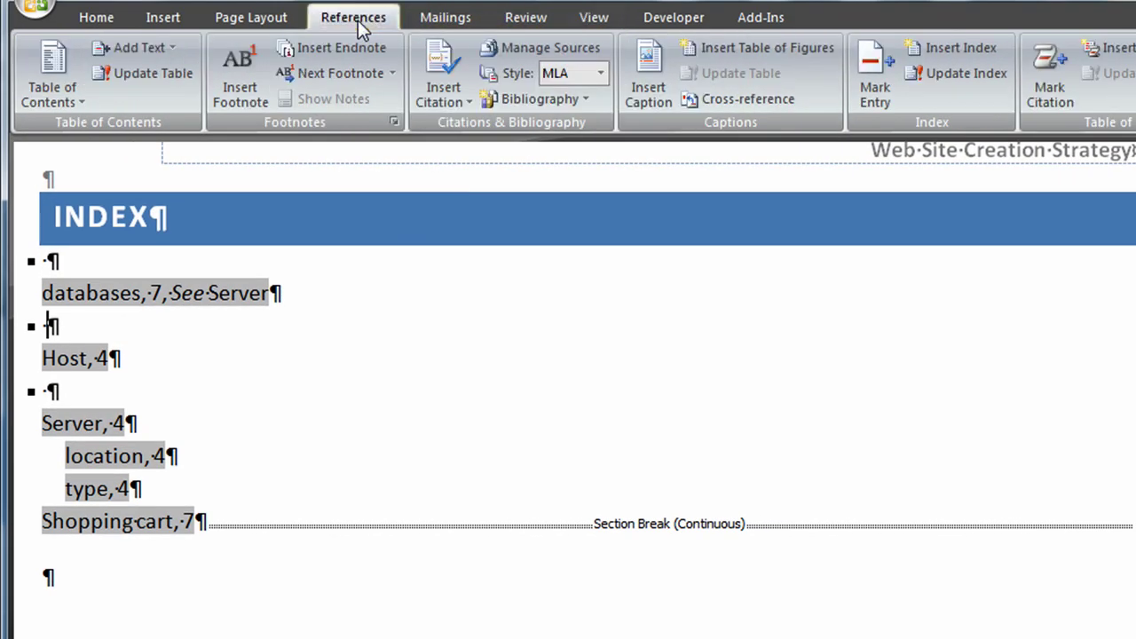
pyautogui.click(964, 74)
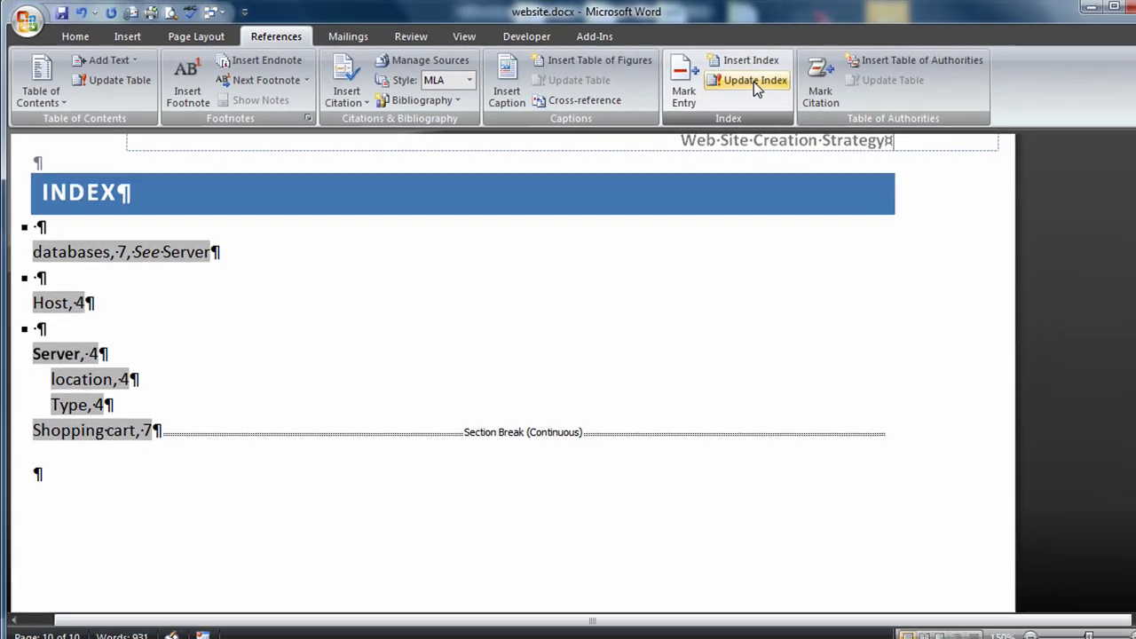